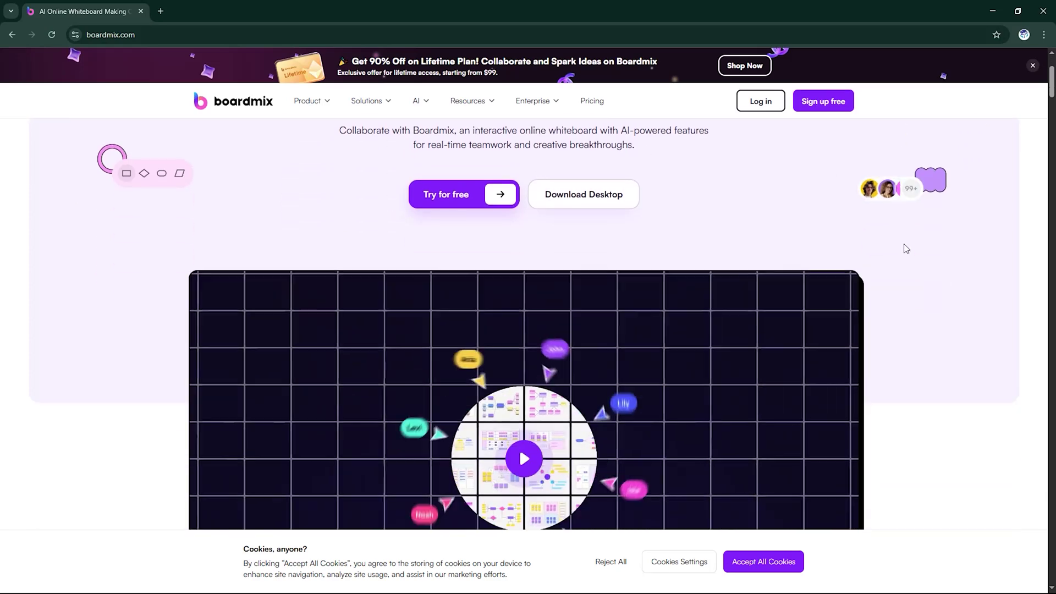
scroll(912, 254, "down", 1)
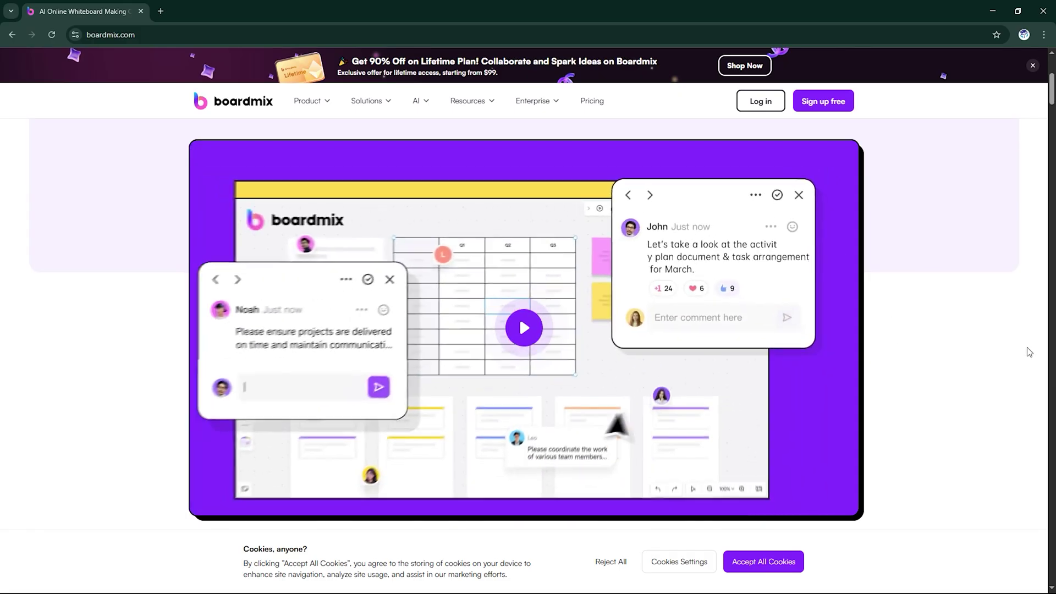
scroll(1029, 352, "down", 5)
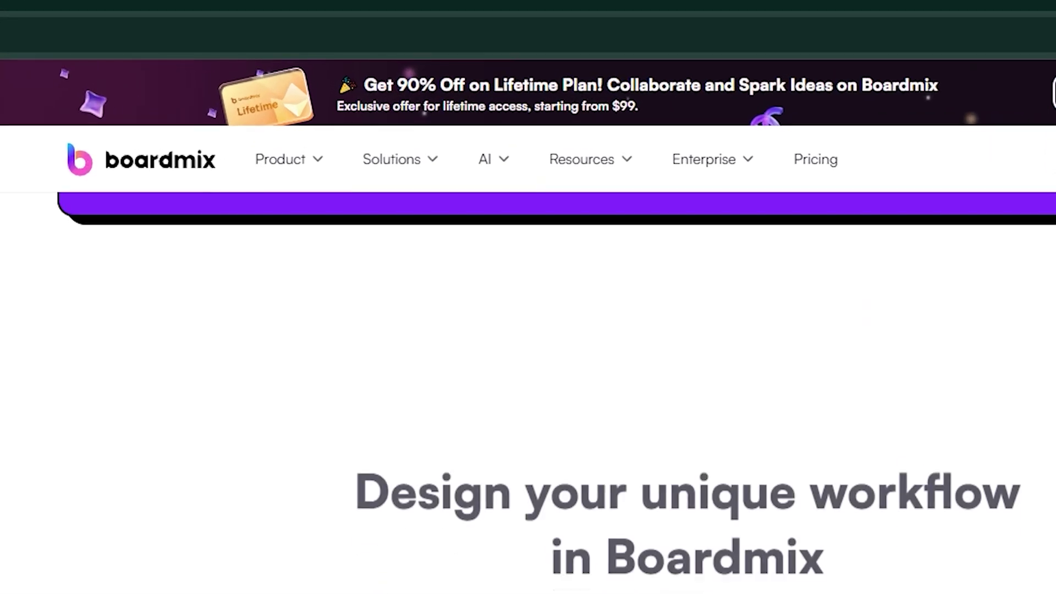
scroll(926, 332, "down", 3)
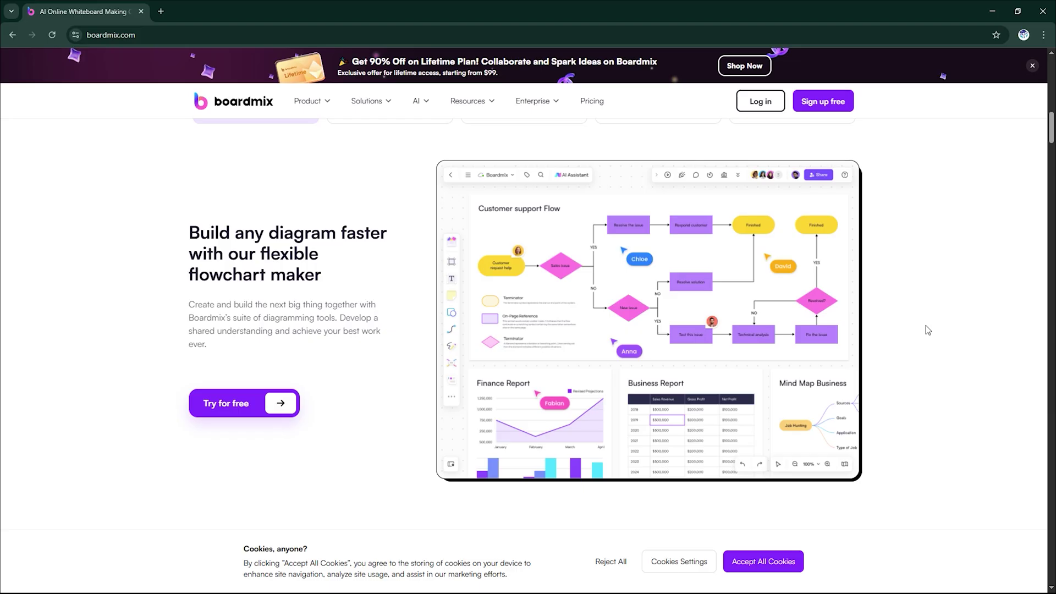
scroll(926, 331, "down", 2)
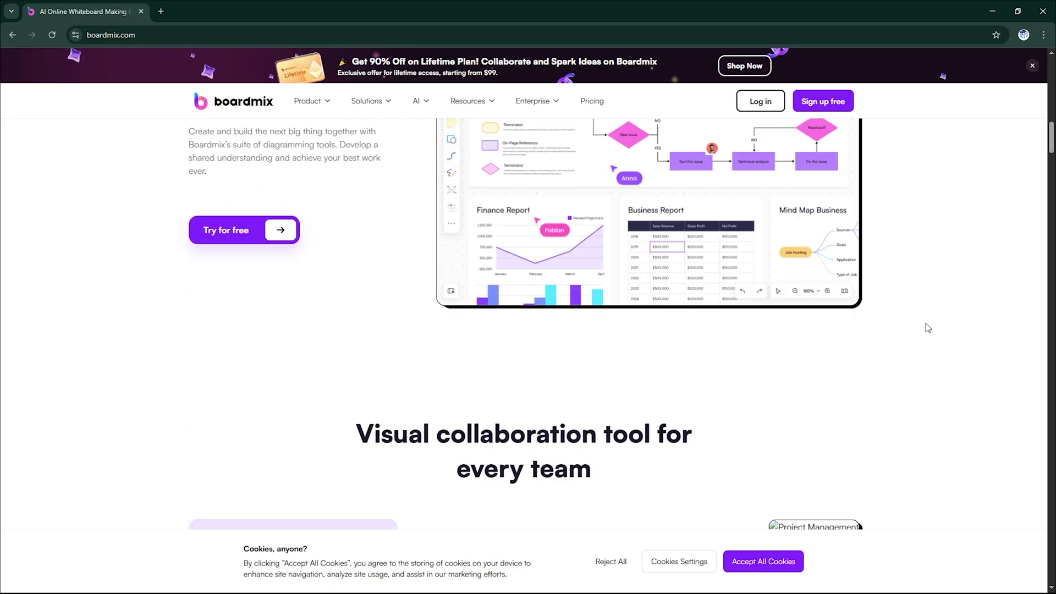
scroll(926, 330, "down", 2)
scroll(926, 330, "down", 3)
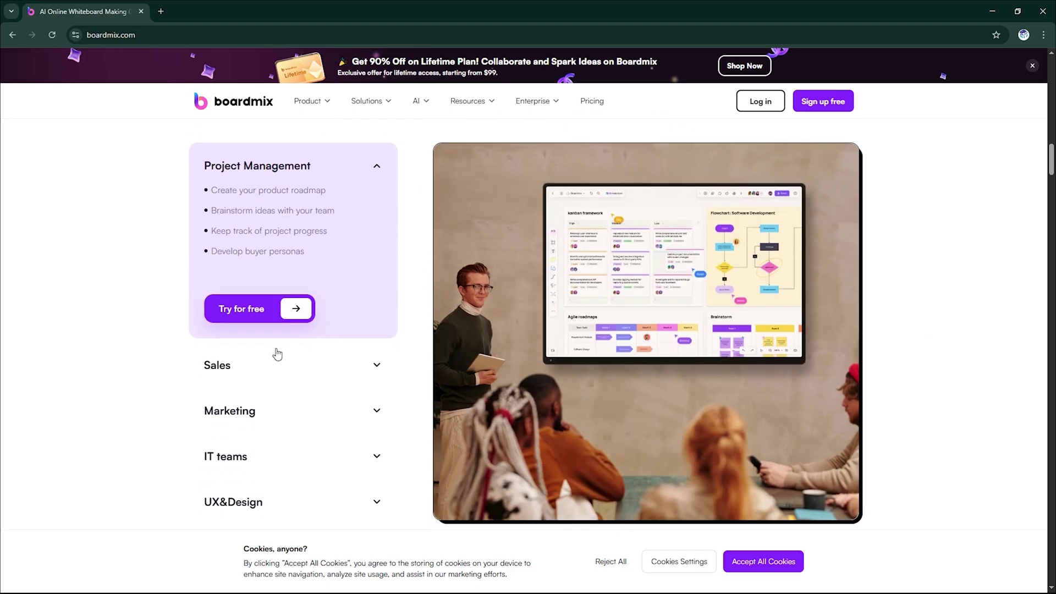
- Expand the Sales, Marketing, IT teams and UX&Design use cases, dismiss cookies, and begin signing in
left_click(268, 379)
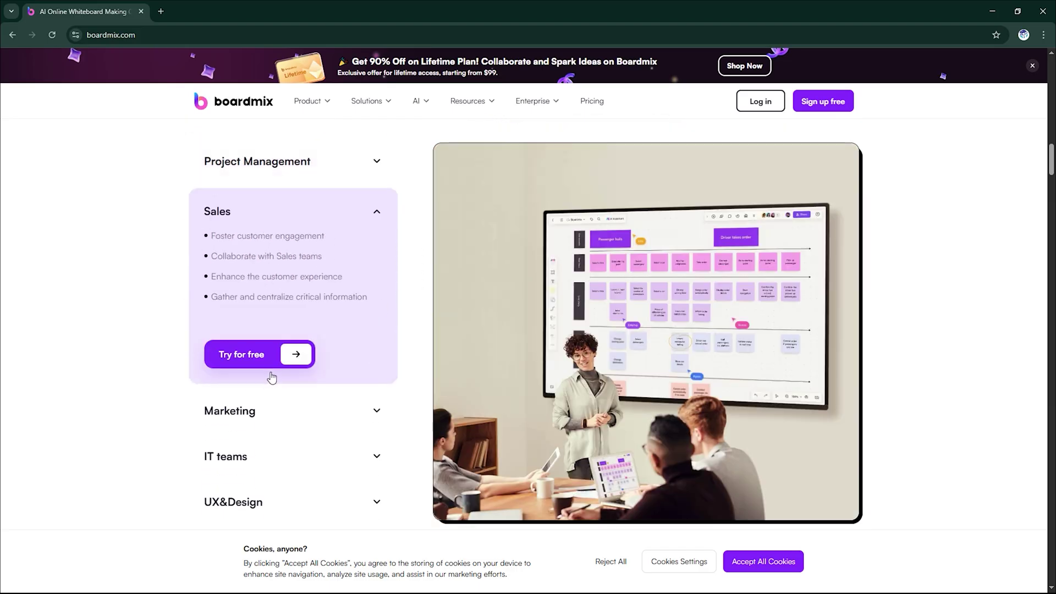
left_click(257, 418)
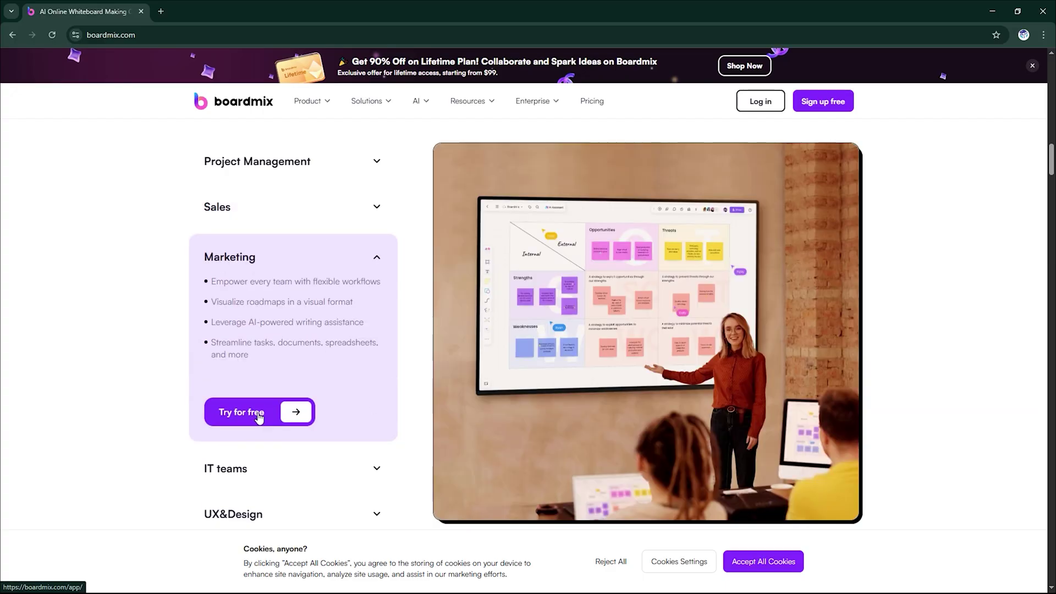
left_click(283, 471)
scroll(347, 412, "down", 1)
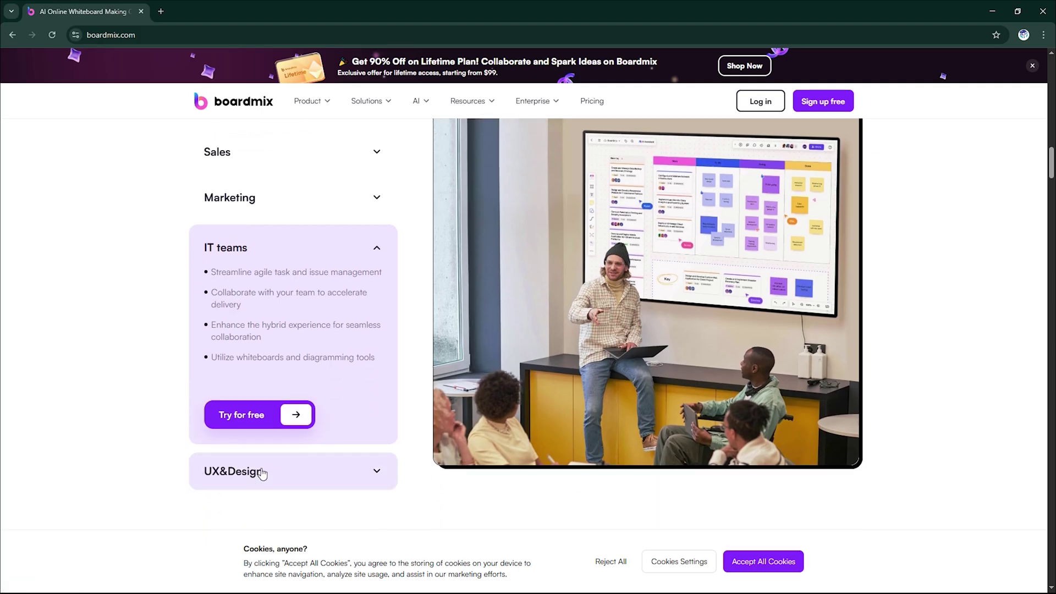
left_click(264, 477)
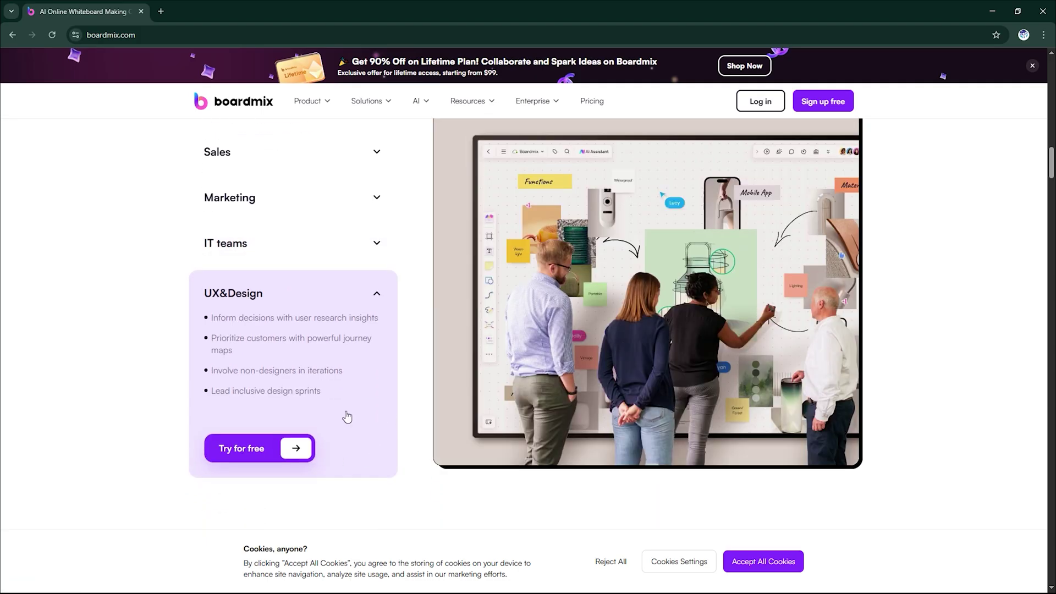
scroll(346, 416, "up", 1)
scroll(919, 413, "down", 2)
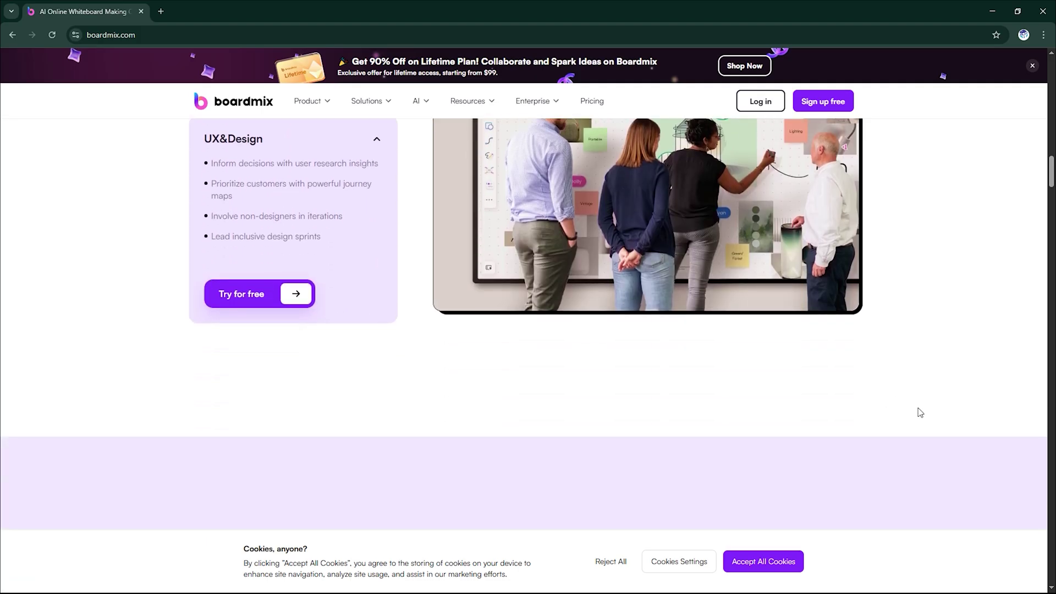
scroll(920, 412, "down", 5)
scroll(877, 404, "down", 3)
scroll(877, 400, "down", 3)
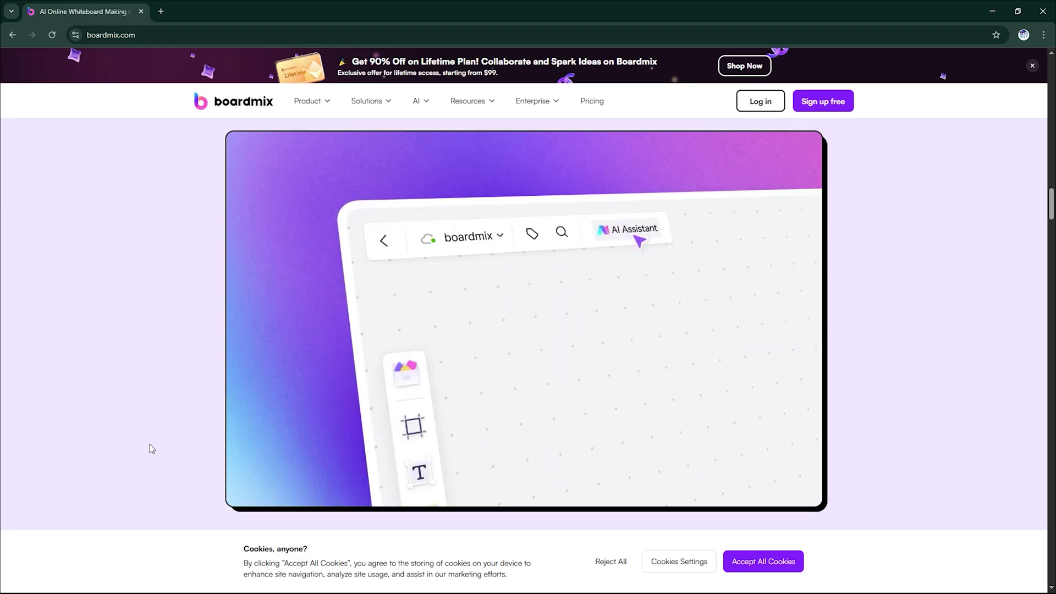
scroll(907, 347, "down", 5)
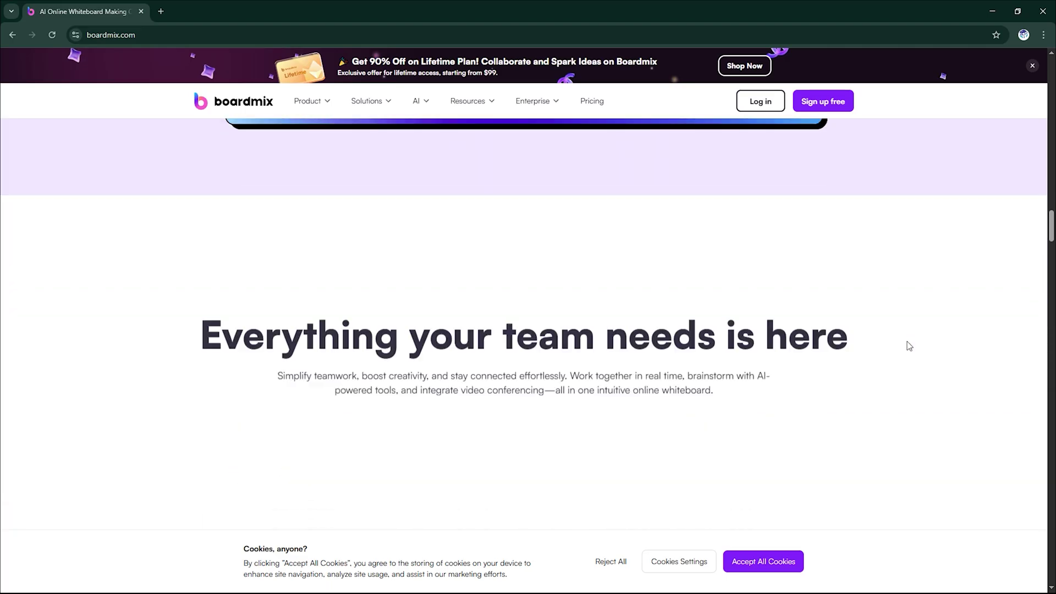
scroll(900, 347, "down", 5)
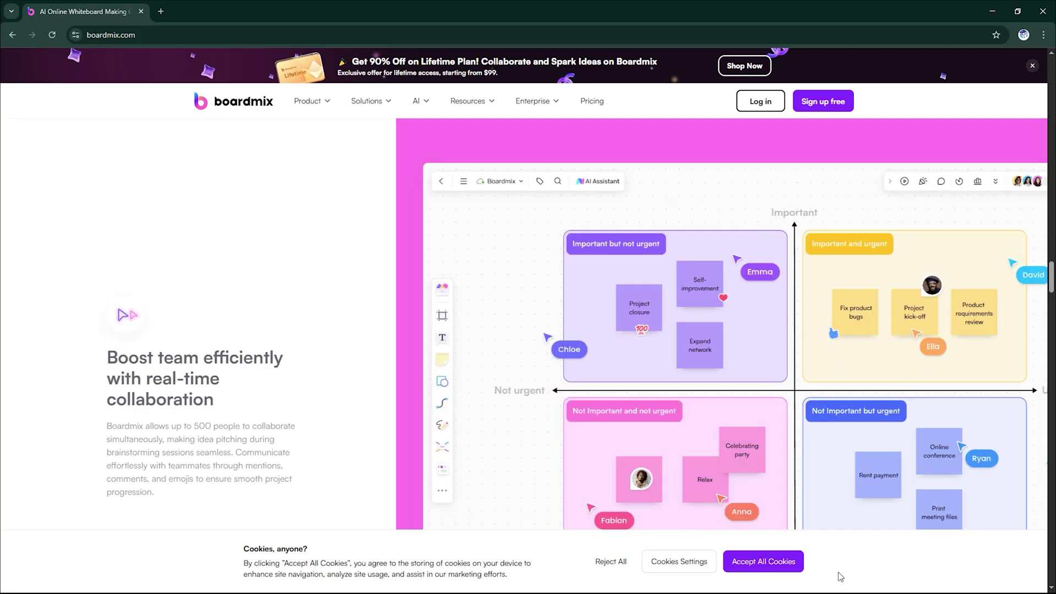
left_click(763, 561)
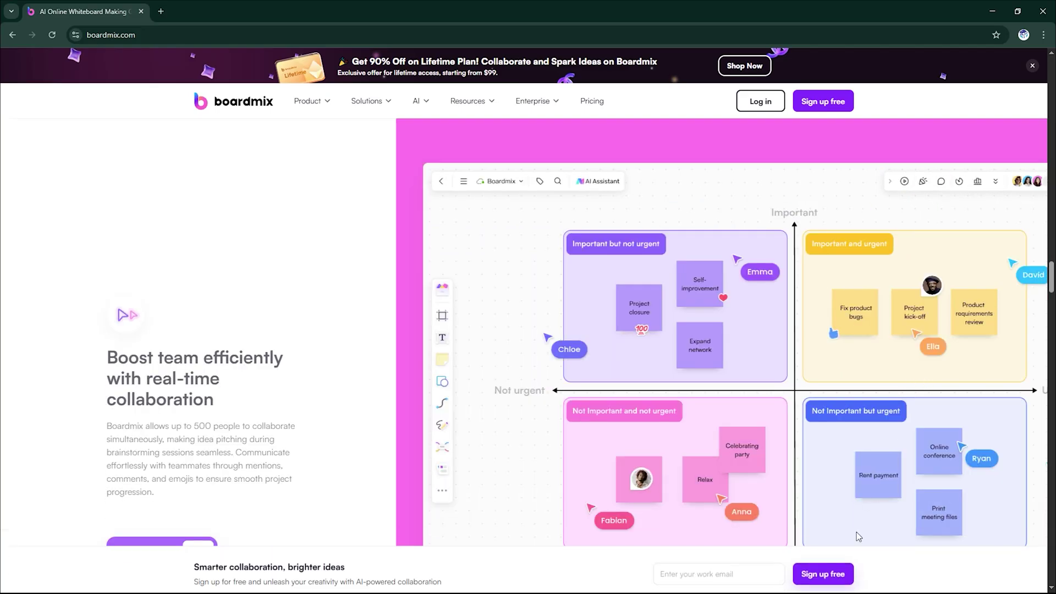
scroll(665, 415, "down", 6)
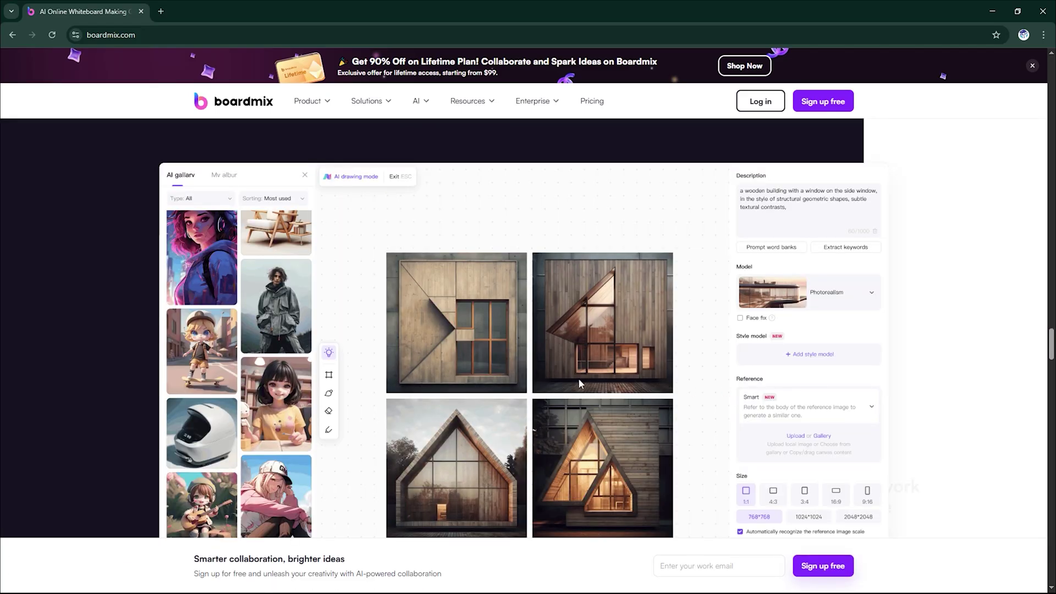
scroll(724, 391, "down", 5)
scroll(734, 388, "down", 3)
scroll(743, 386, "down", 3)
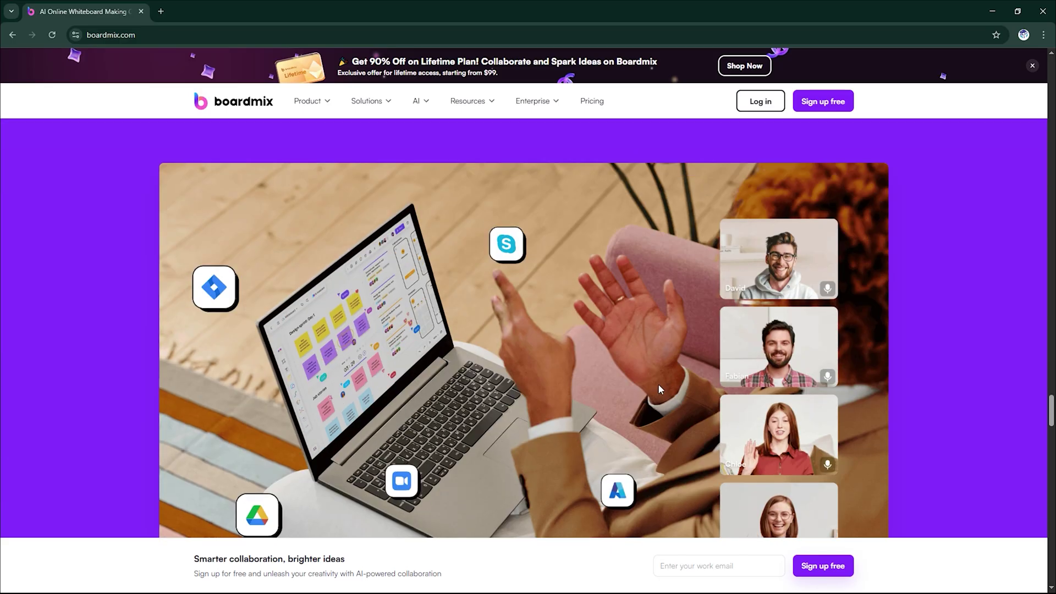
scroll(665, 384, "down", 2)
scroll(692, 384, "down", 5)
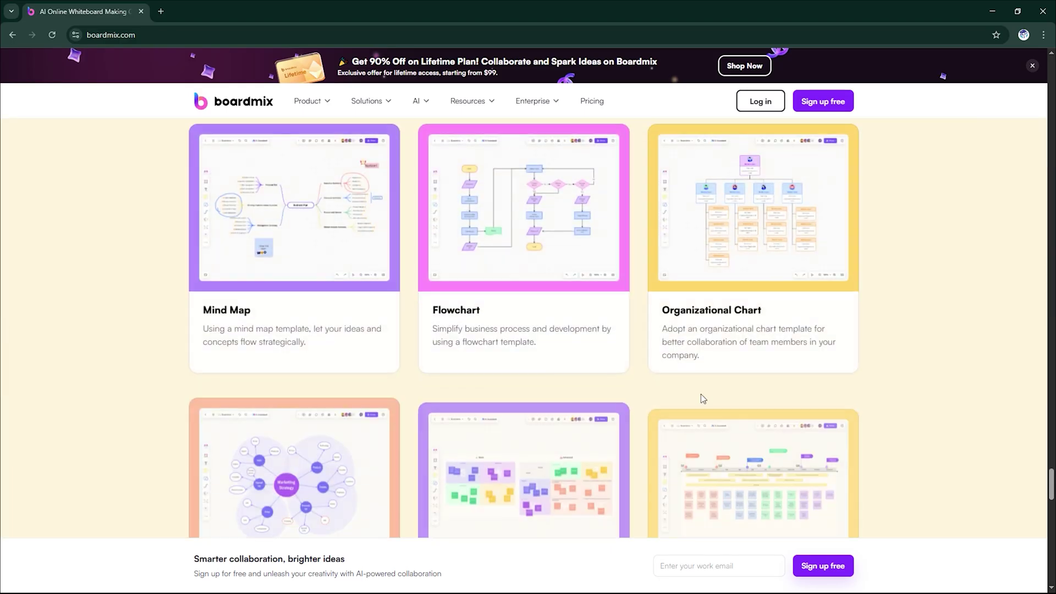
scroll(701, 399, "down", 2)
scroll(521, 399, "down", 1)
scroll(521, 400, "up", 1)
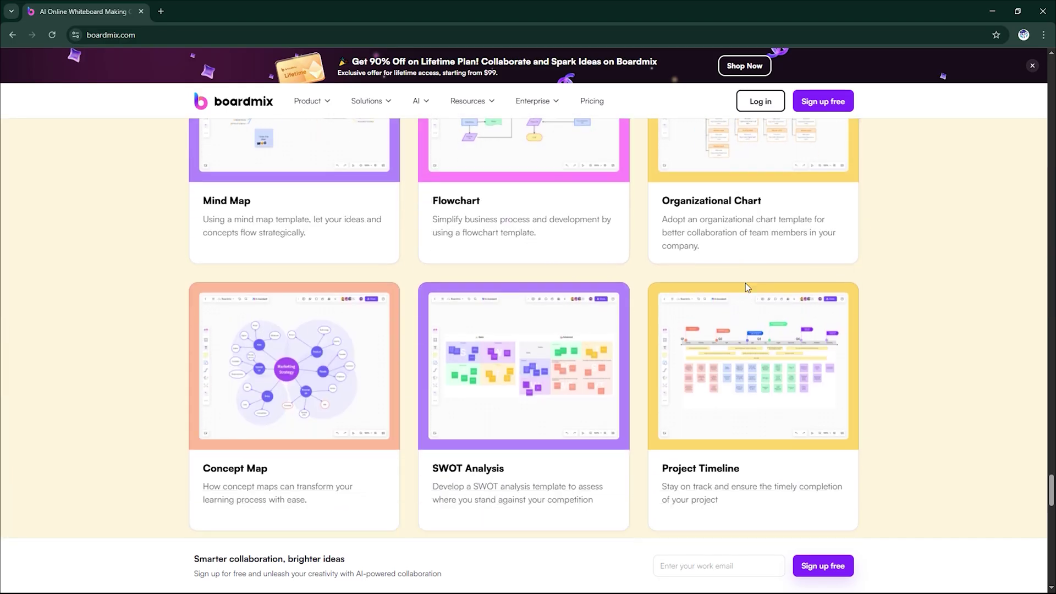
scroll(421, 338, "down", 3)
scroll(420, 338, "down", 5)
scroll(569, 495, "down", 4)
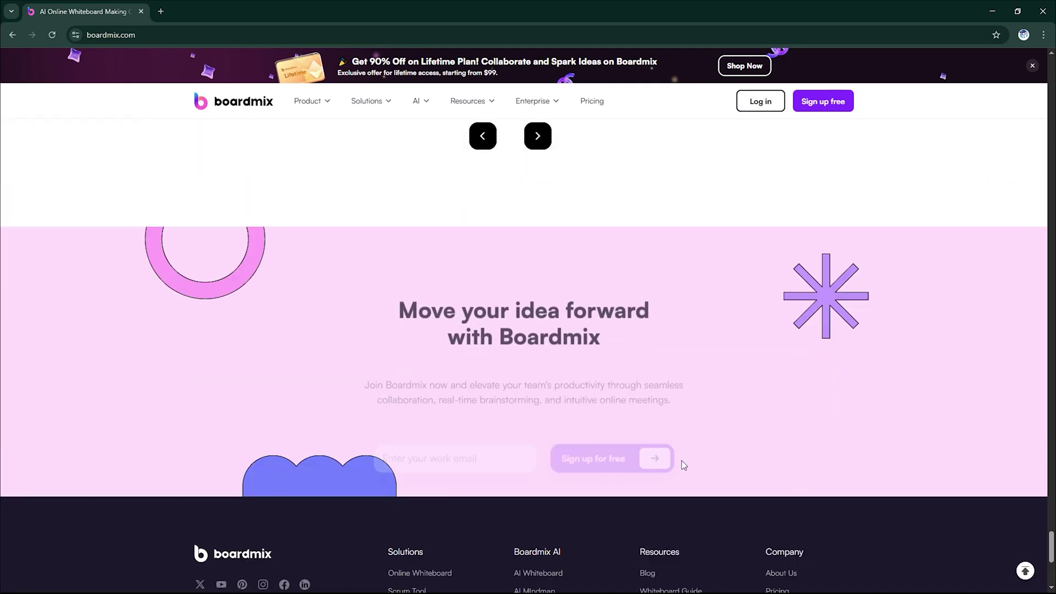
scroll(569, 494, "down", 4)
scroll(783, 345, "up", 10)
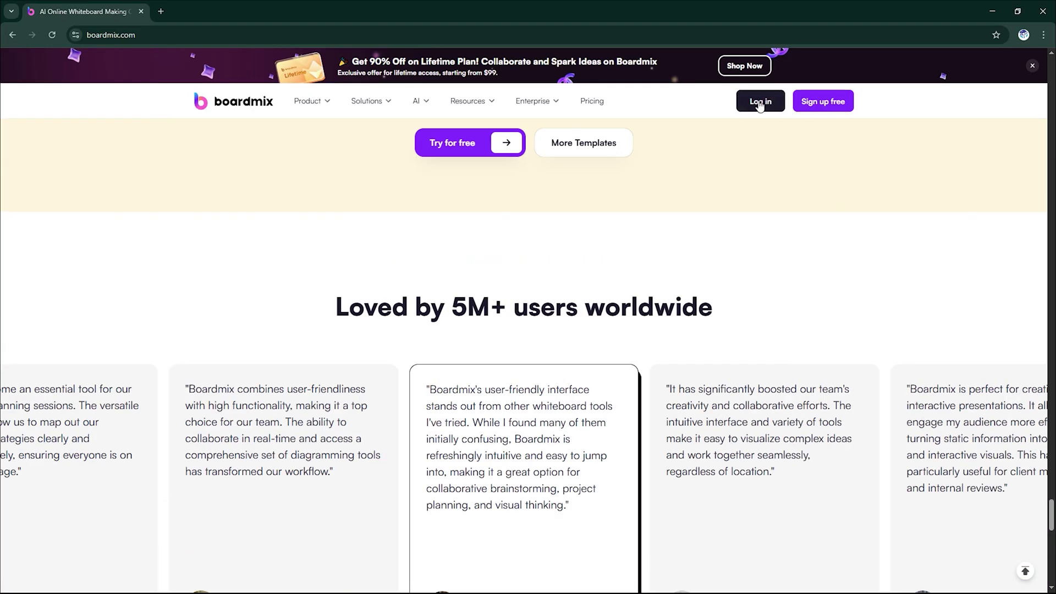
left_click(521, 298)
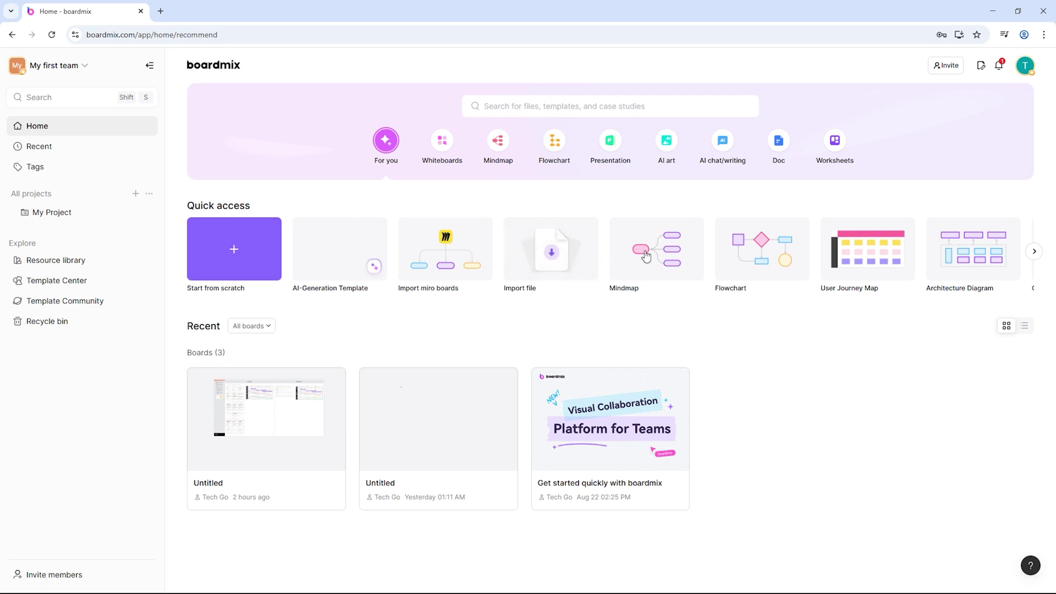
- Browse the Whiteboards templates, then switch the home page to the Mindmap section
left_click(443, 144)
scroll(799, 325, "down", 4)
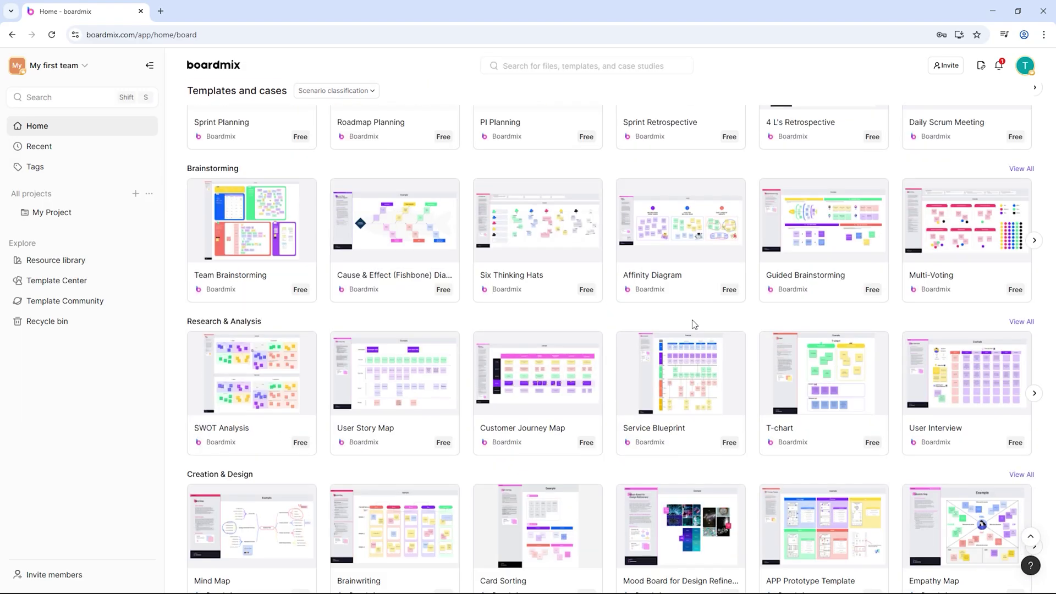
scroll(691, 325, "down", 2)
scroll(643, 352, "down", 2)
scroll(546, 342, "down", 2)
scroll(537, 272, "down", 2)
scroll(528, 247, "up", 10)
scroll(493, 170, "up", 3)
left_click(498, 142)
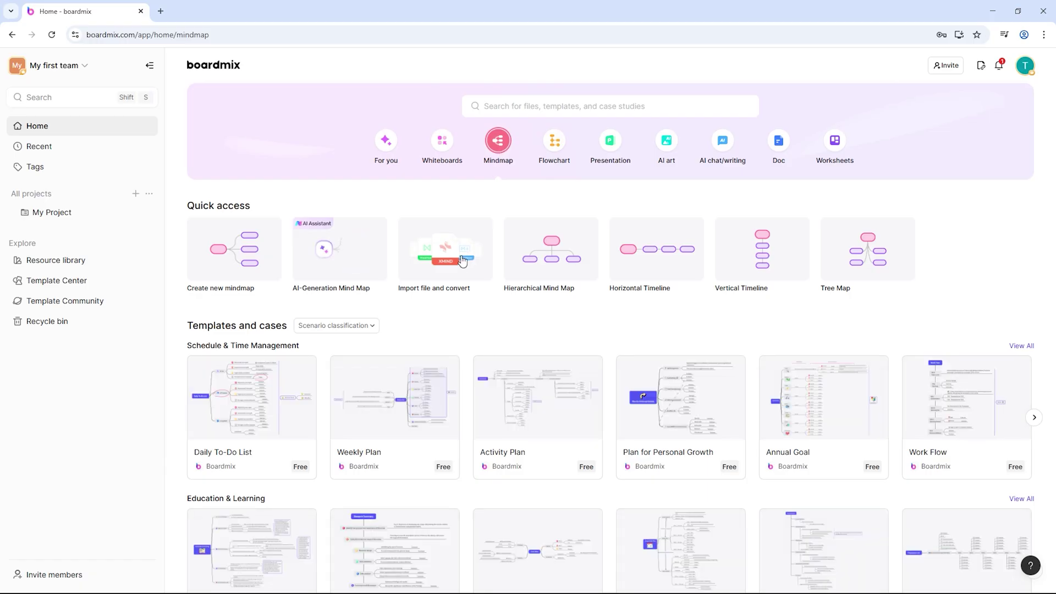
- Browse the Flowchart, Presentation, AI art, AI chat/writing and Doc sections of the home page
left_click(556, 144)
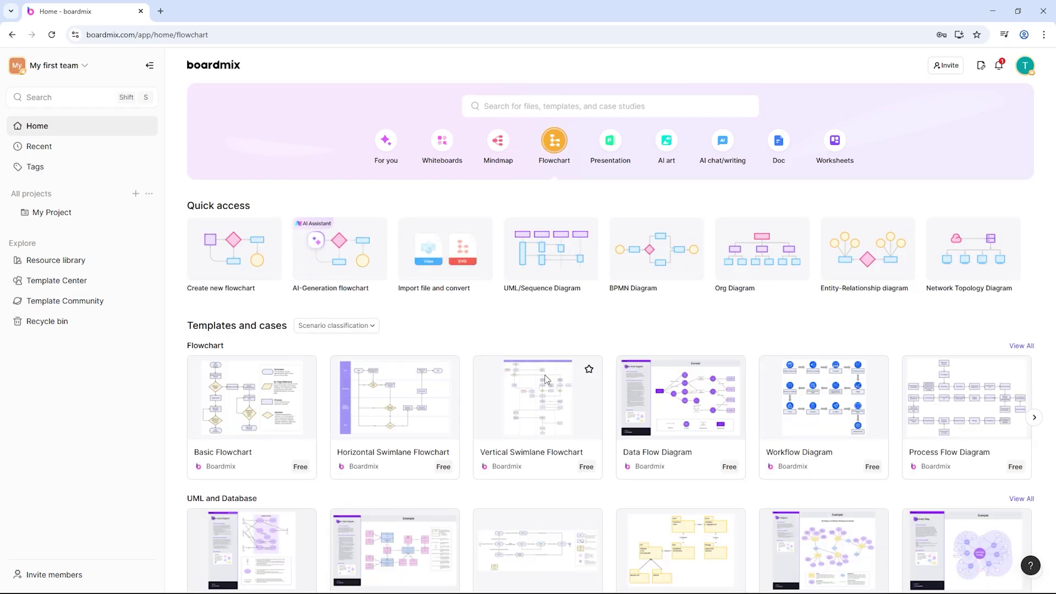
left_click(611, 142)
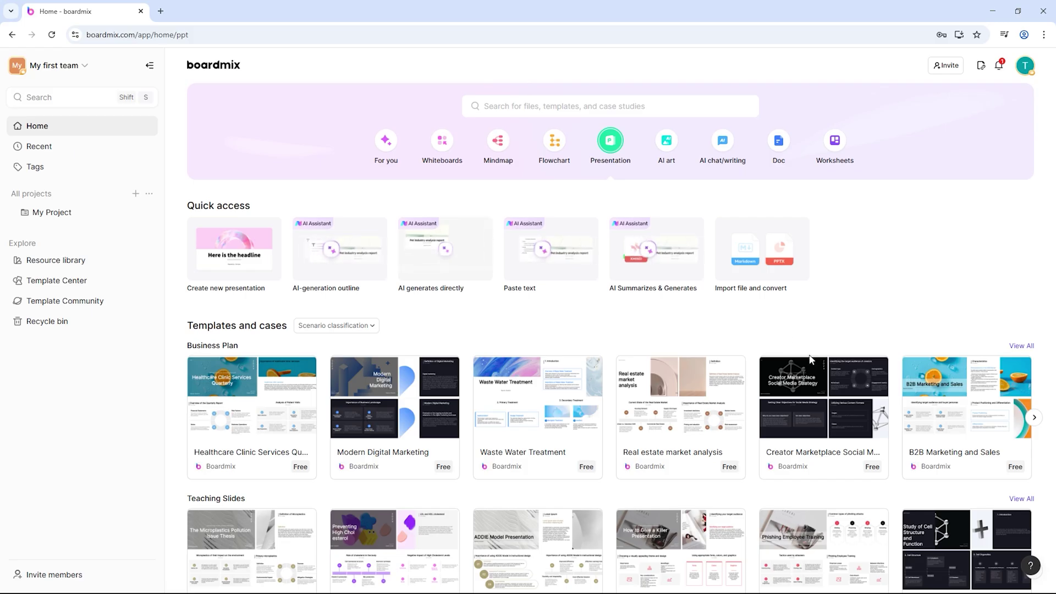
left_click(667, 141)
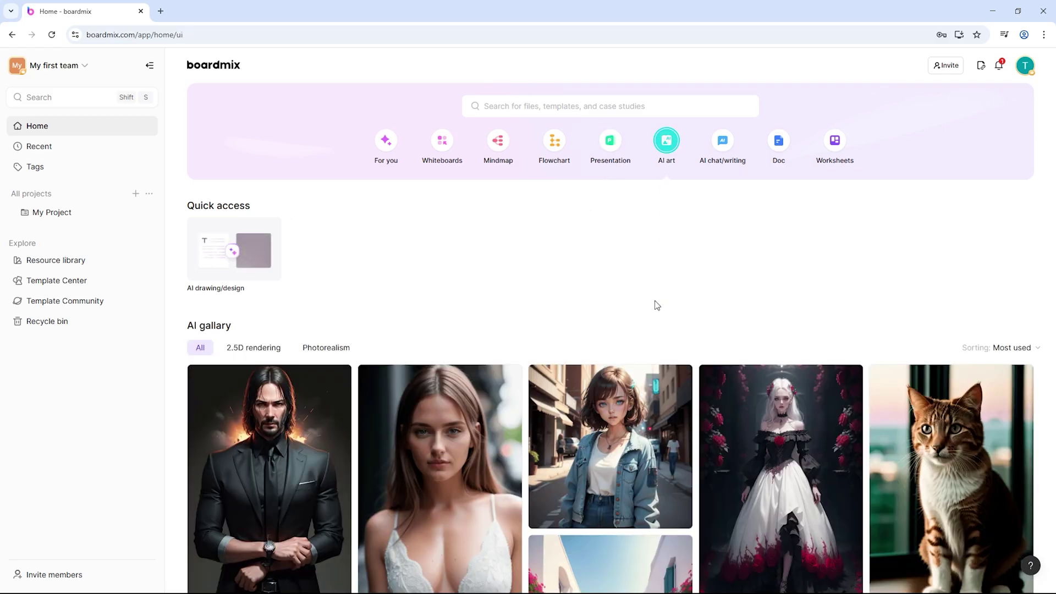
scroll(722, 440, "down", 3)
scroll(722, 441, "down", 4)
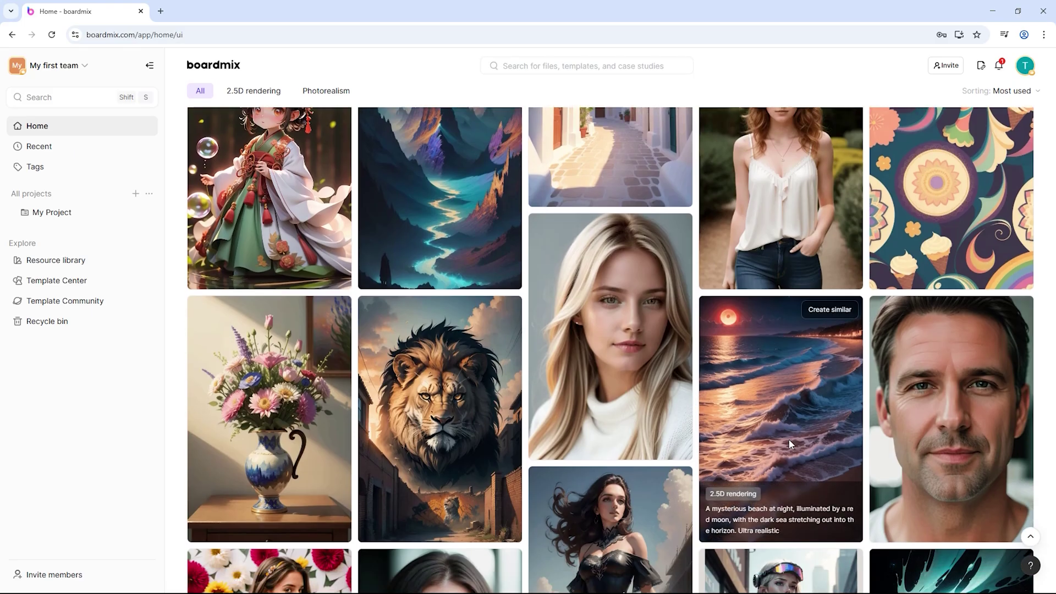
scroll(790, 443, "down", 3)
scroll(531, 404, "down", 3)
scroll(837, 411, "down", 5)
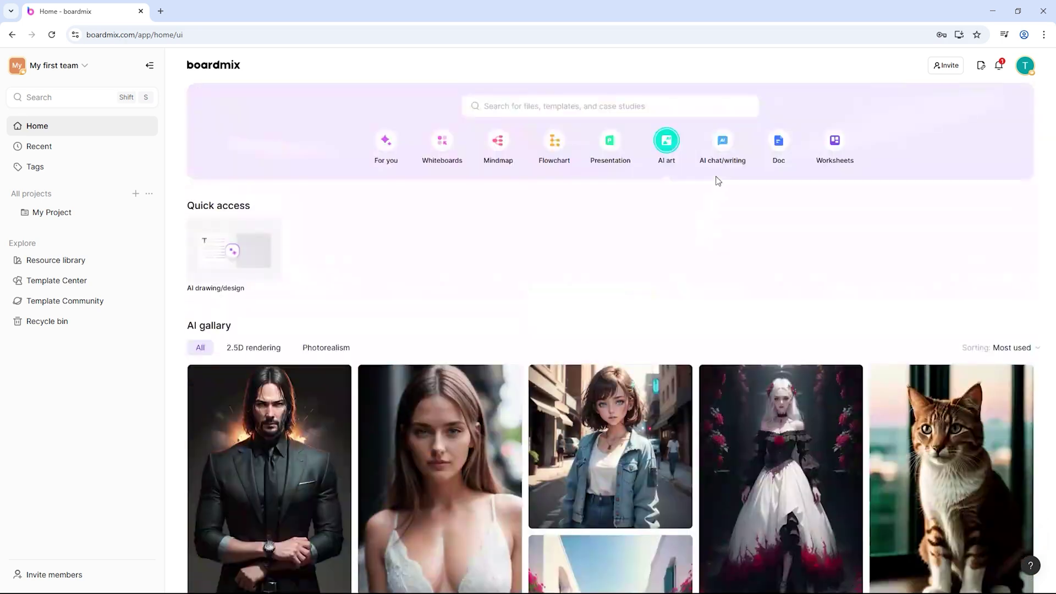
left_click(723, 142)
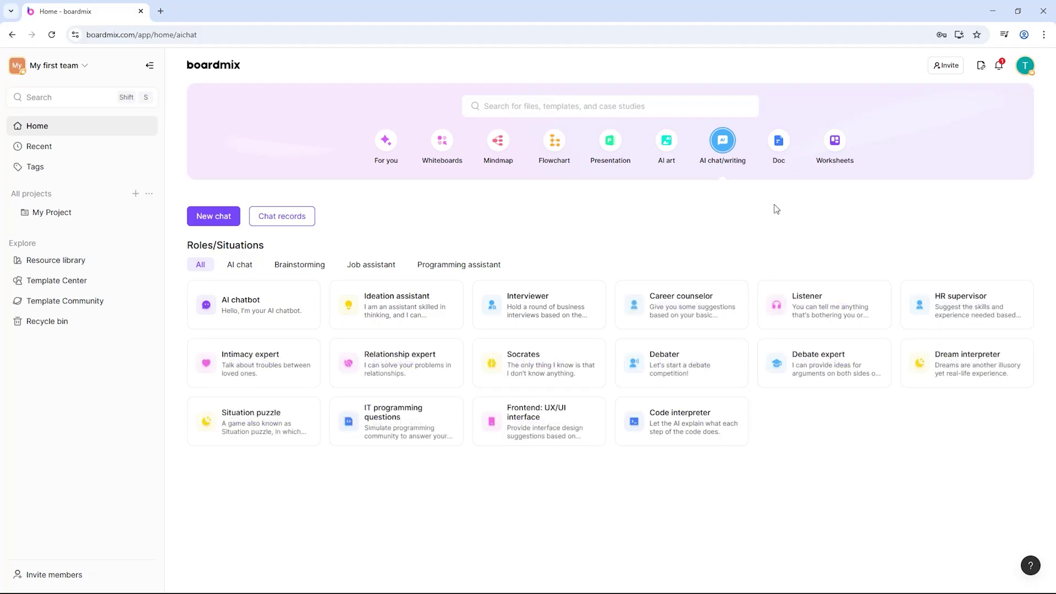
left_click(778, 142)
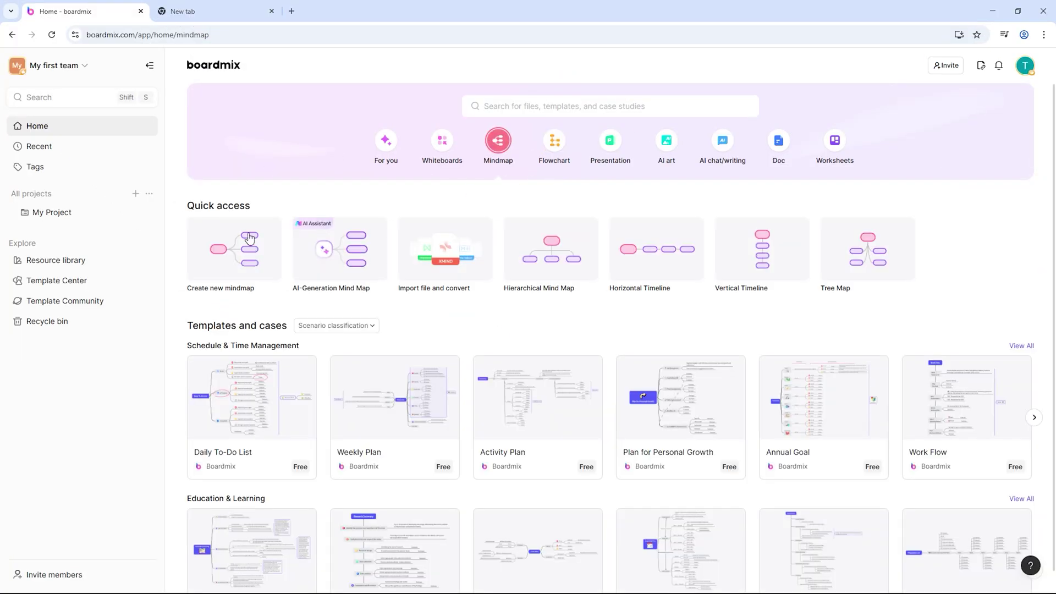
- Start a blank mind map whose central topic reads 'Digital markeeting strategy'
left_click(280, 267)
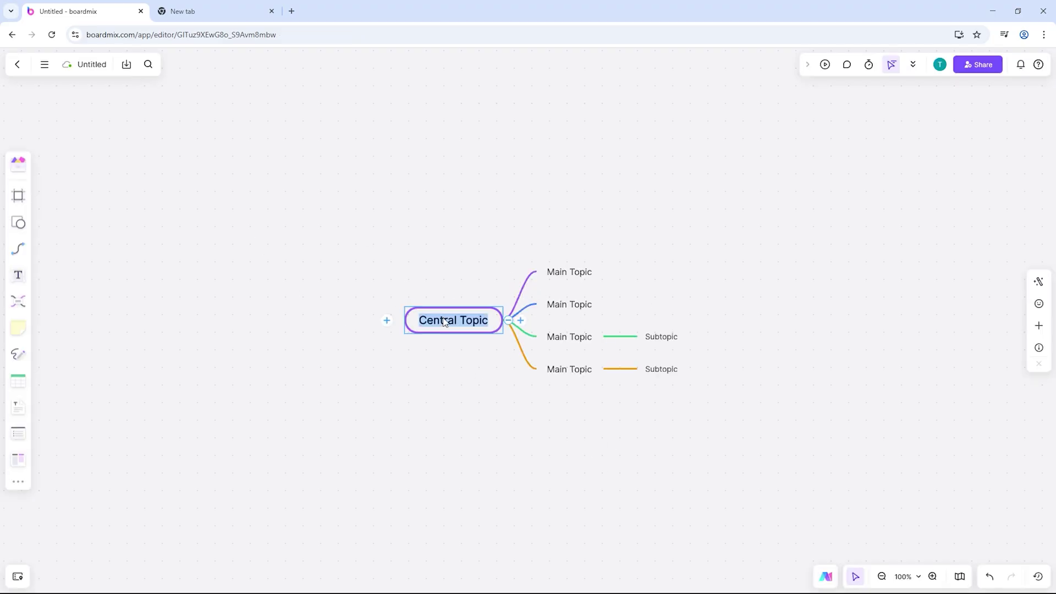
type("Digital mark")
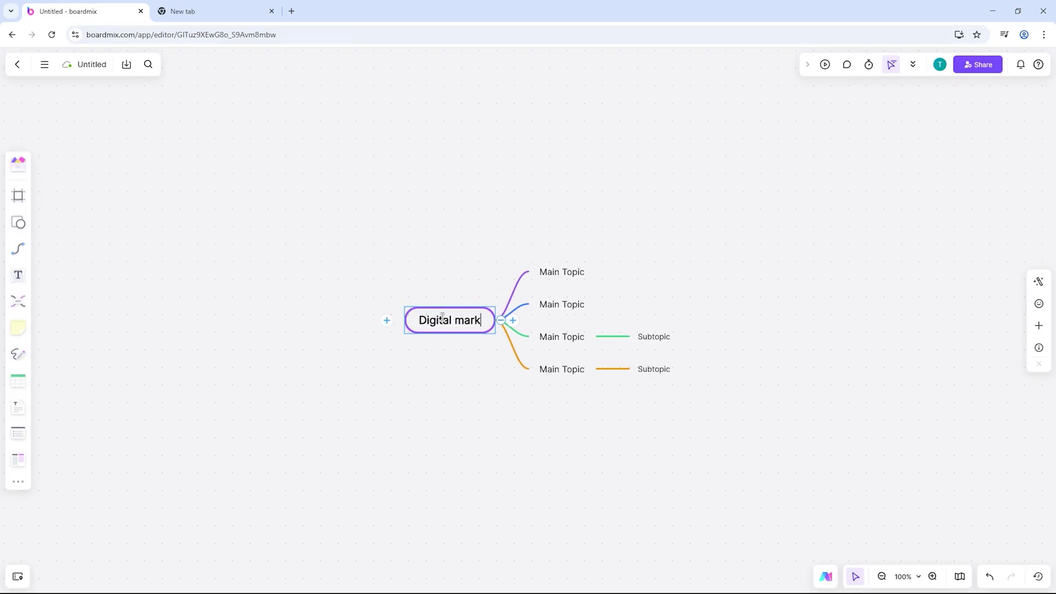
type("eeting star")
type("t")
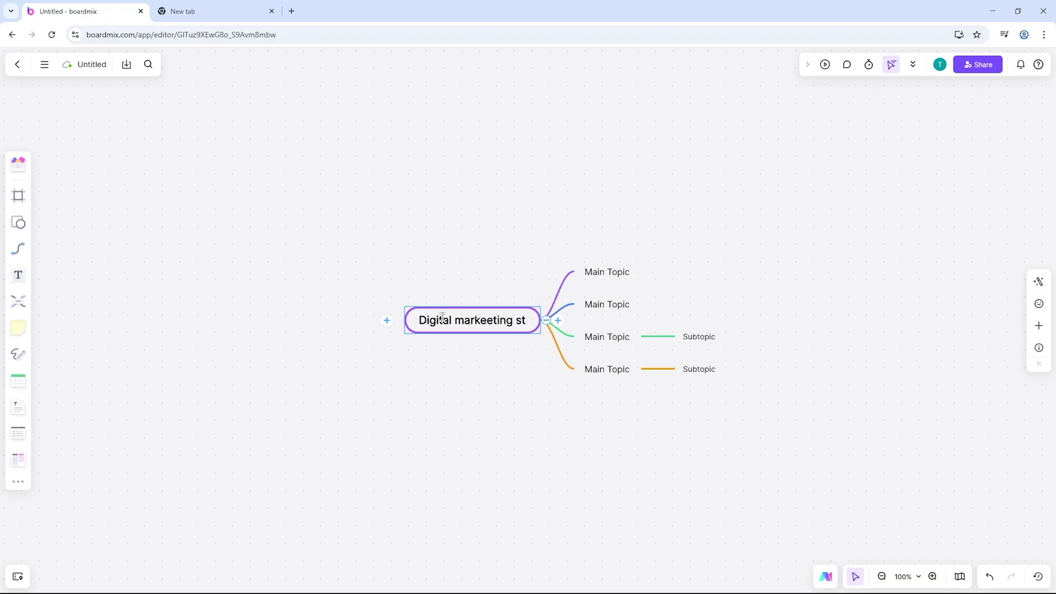
type("egy")
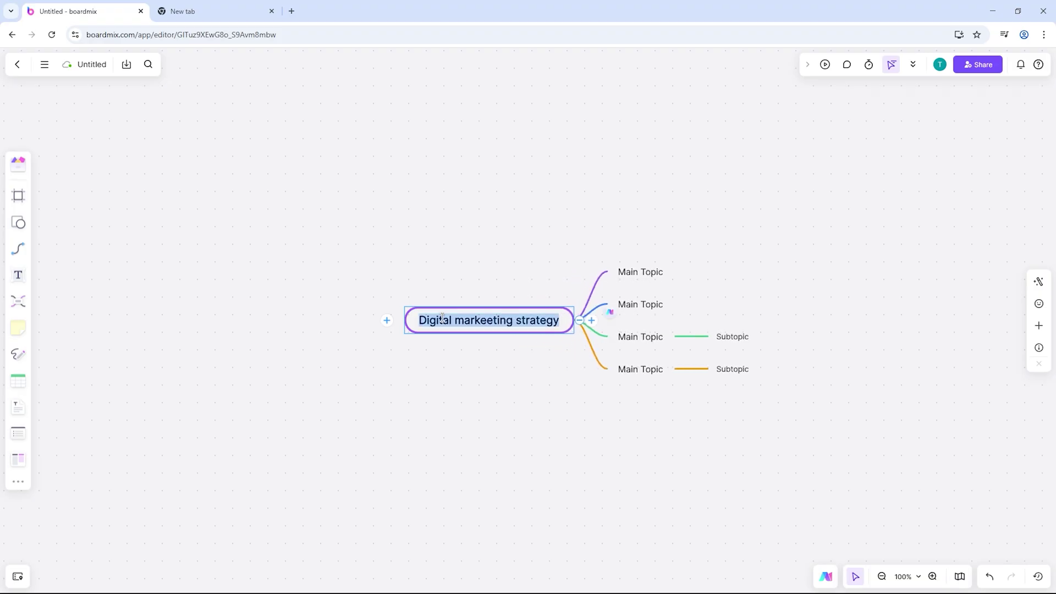
left_click(610, 311)
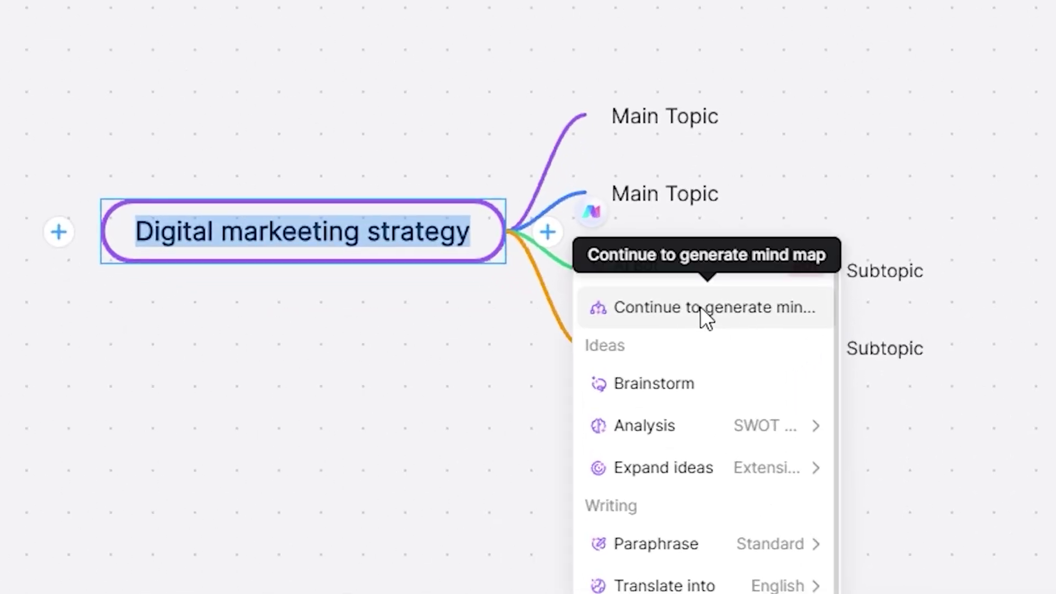
- Have AI continue generating the mind map, then try org-chart and horizontal timeline layouts
left_click(656, 352)
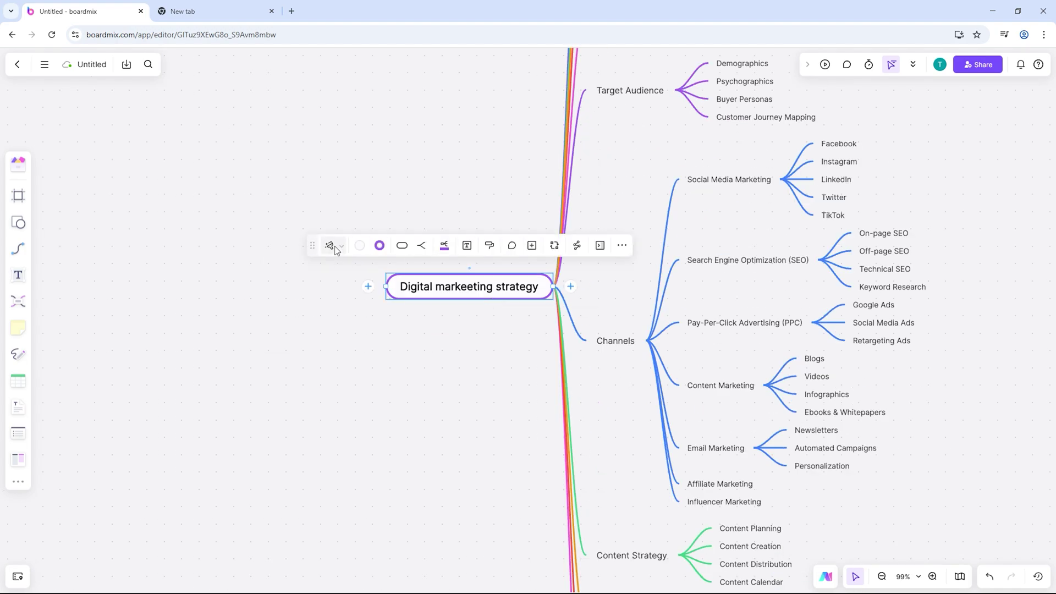
left_click(335, 250)
left_click(302, 292)
left_click(335, 286)
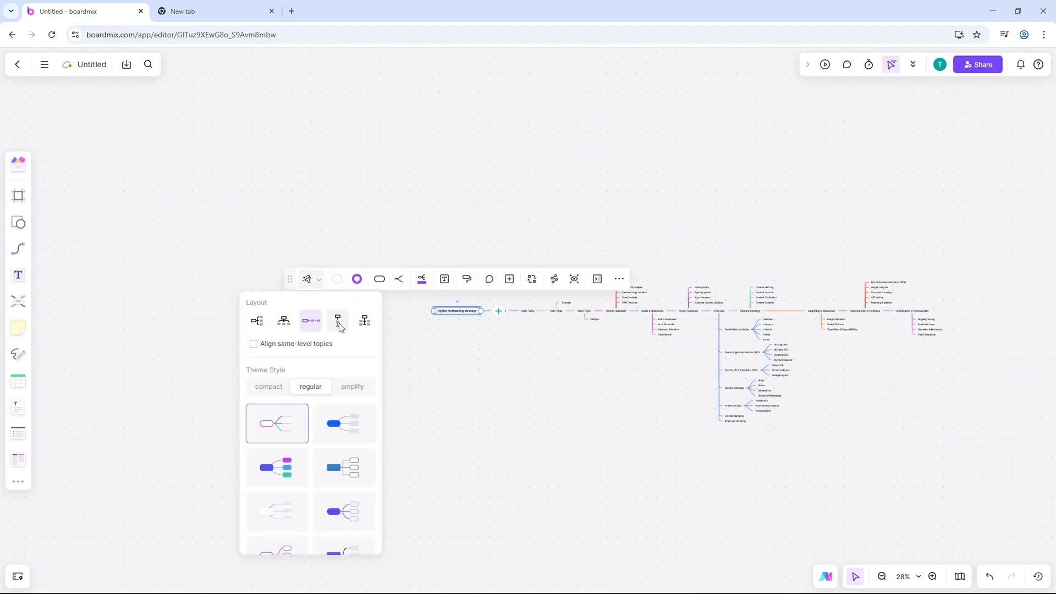
- Try several mind map layouts and settle on the horizontal timeline
left_click(338, 324)
left_click(283, 321)
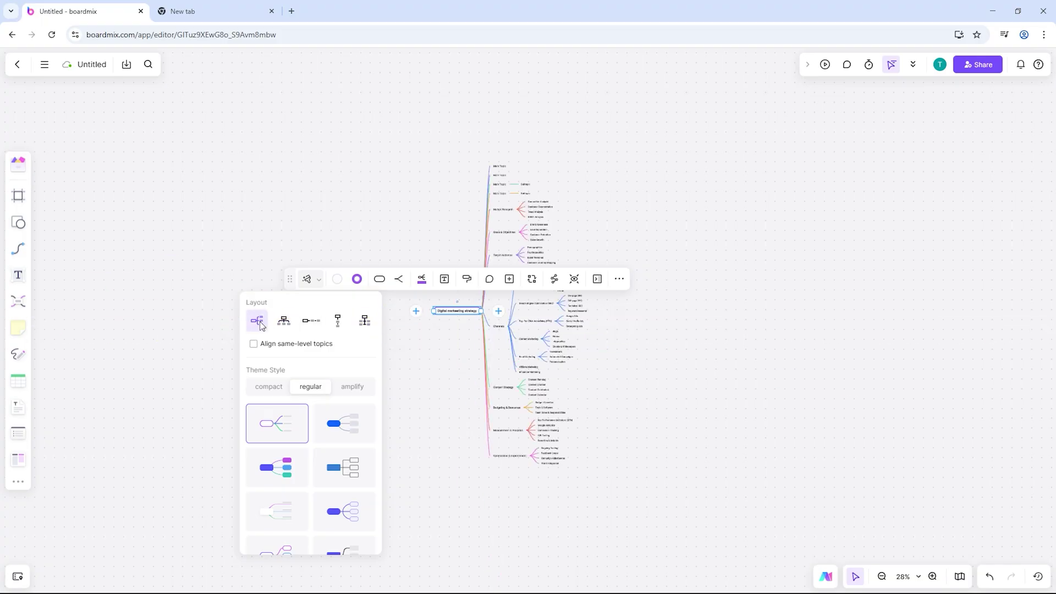
left_click(311, 320)
- Enlarge the central topic's text size from the toolbar
left_click(336, 279)
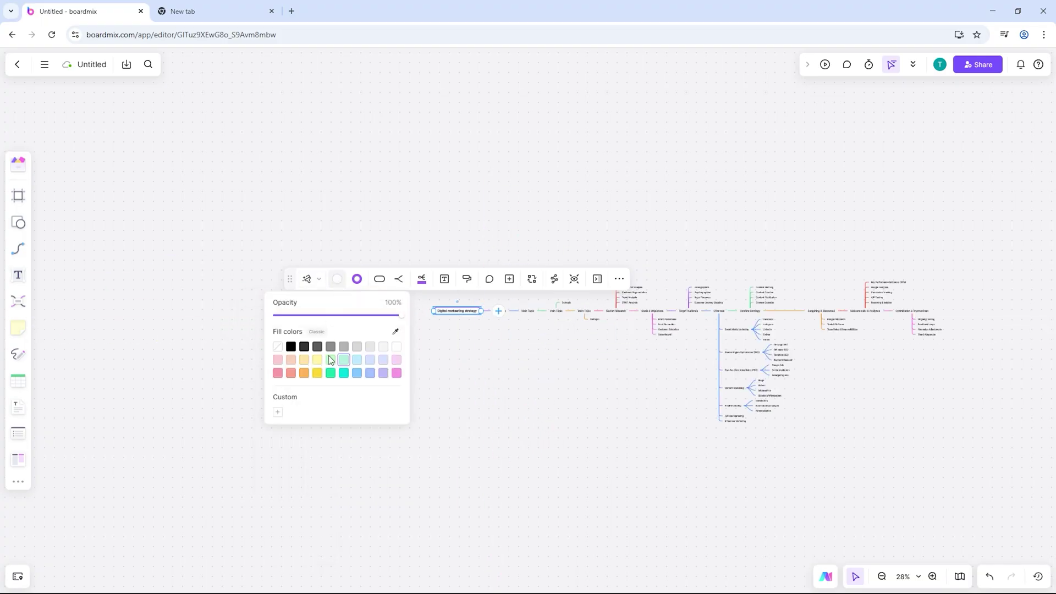
left_click(467, 279)
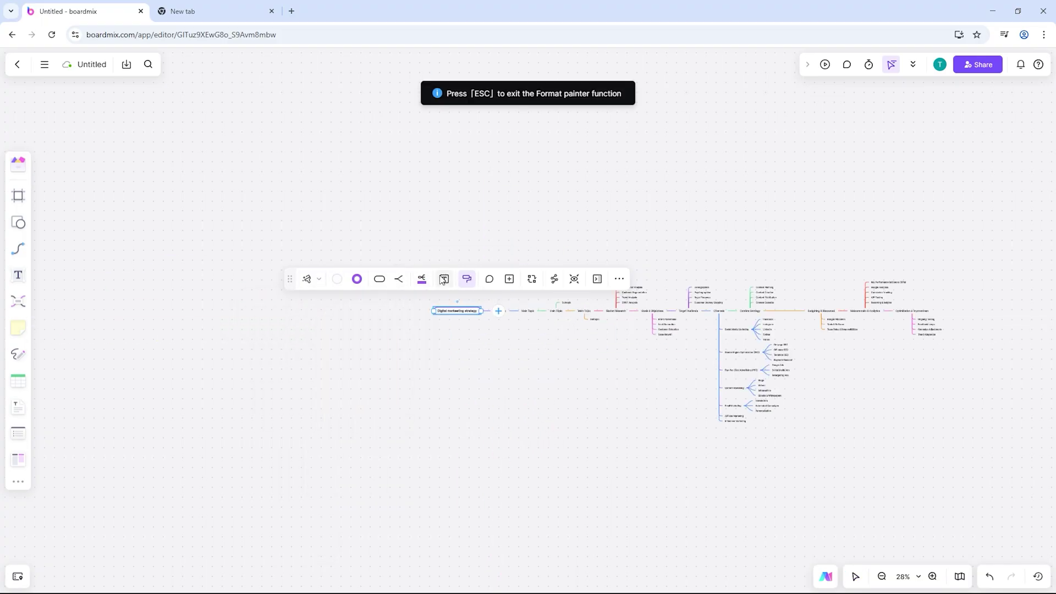
left_click(438, 393)
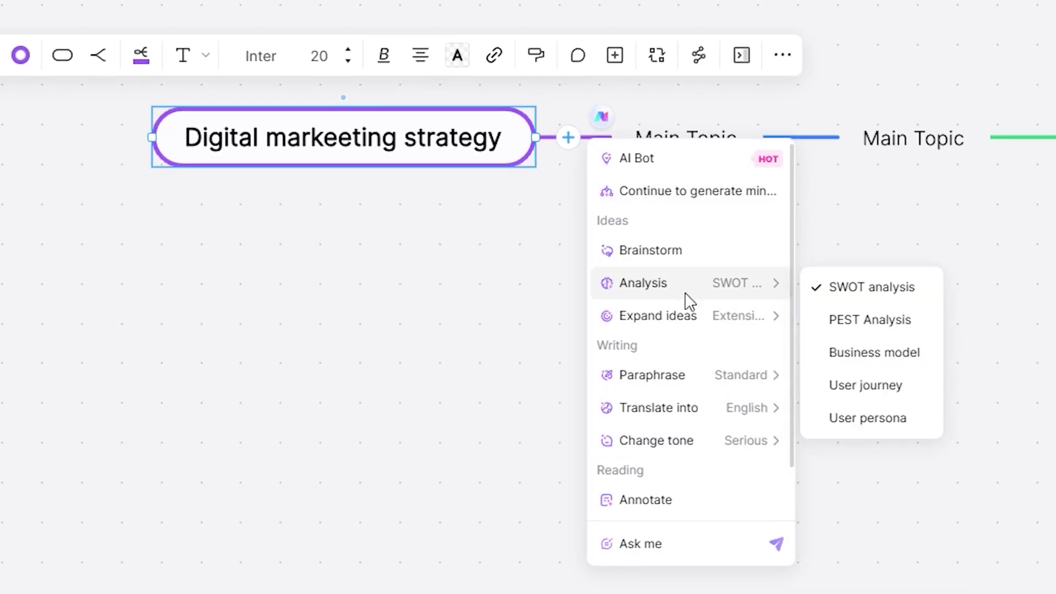
- Select all topics and export them as a PDF with no watermark
left_click(714, 199)
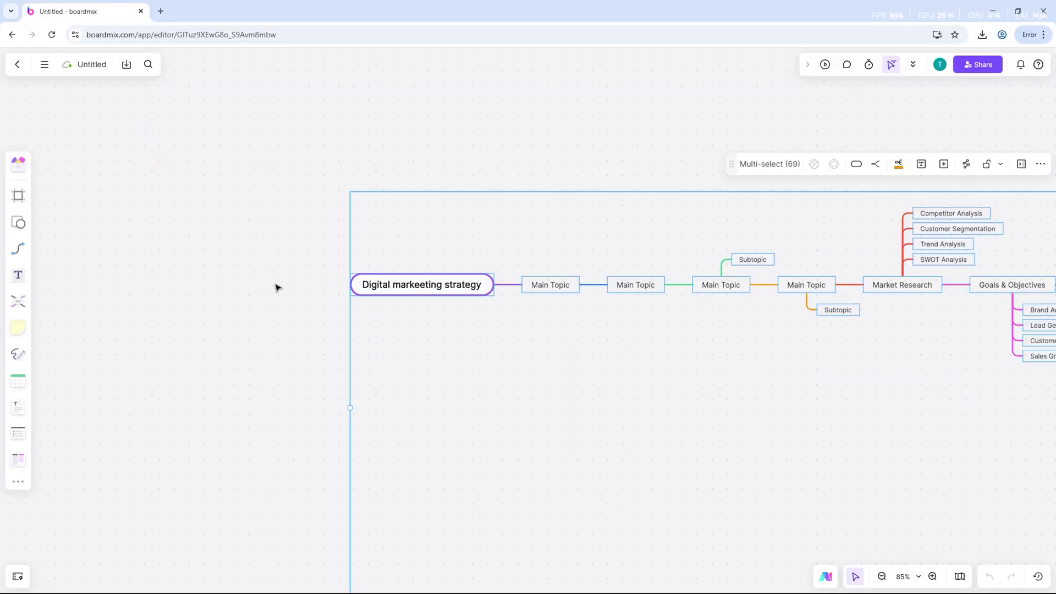
left_click(127, 65)
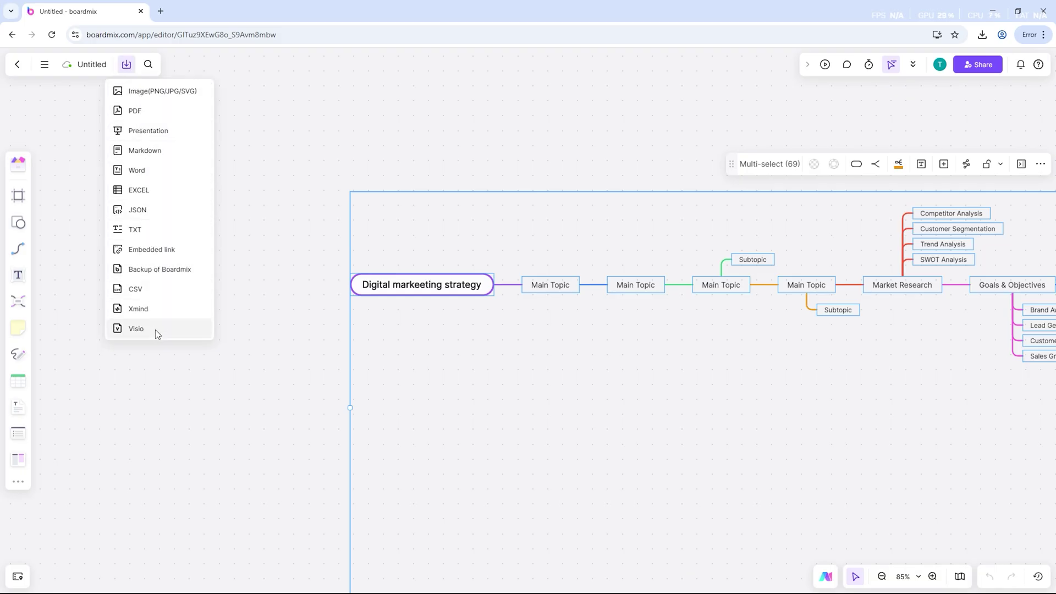
left_click(171, 113)
left_click(669, 381)
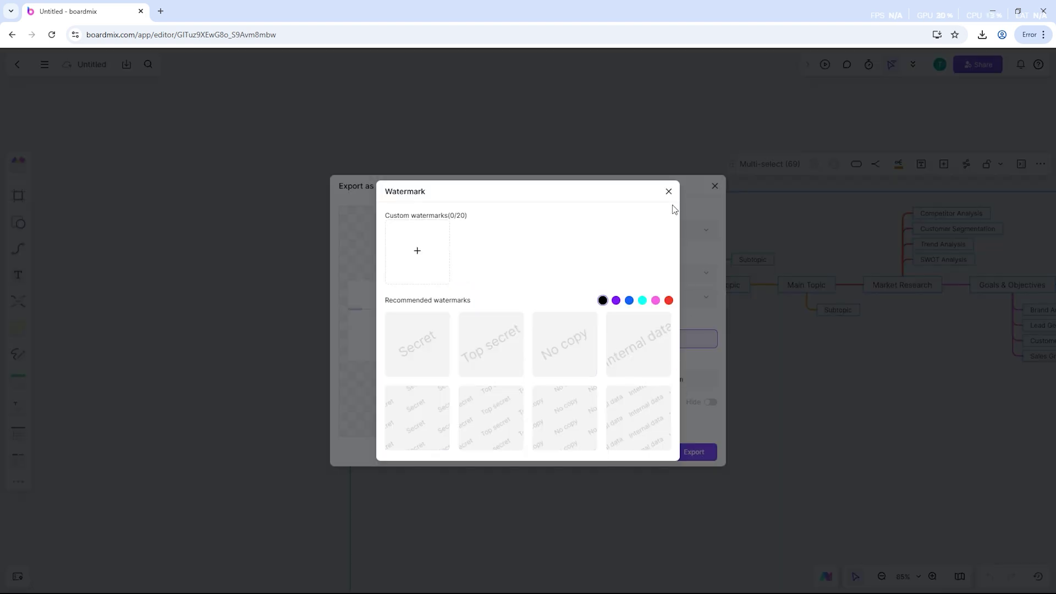
left_click(667, 190)
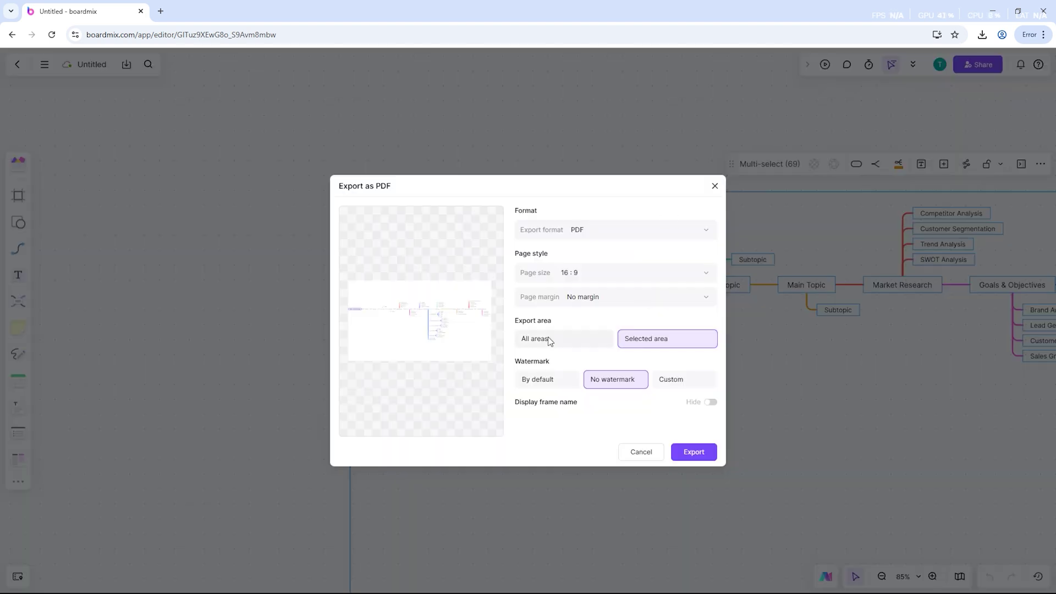
left_click(697, 455)
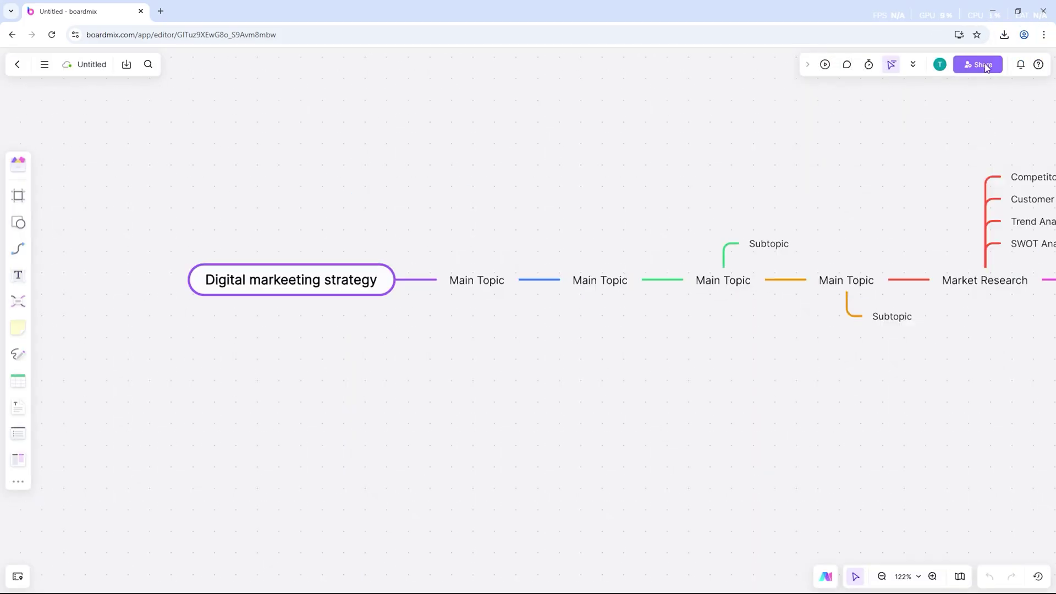
- Invite a collaborator by email as an editor and check the link edit permission
left_click(978, 65)
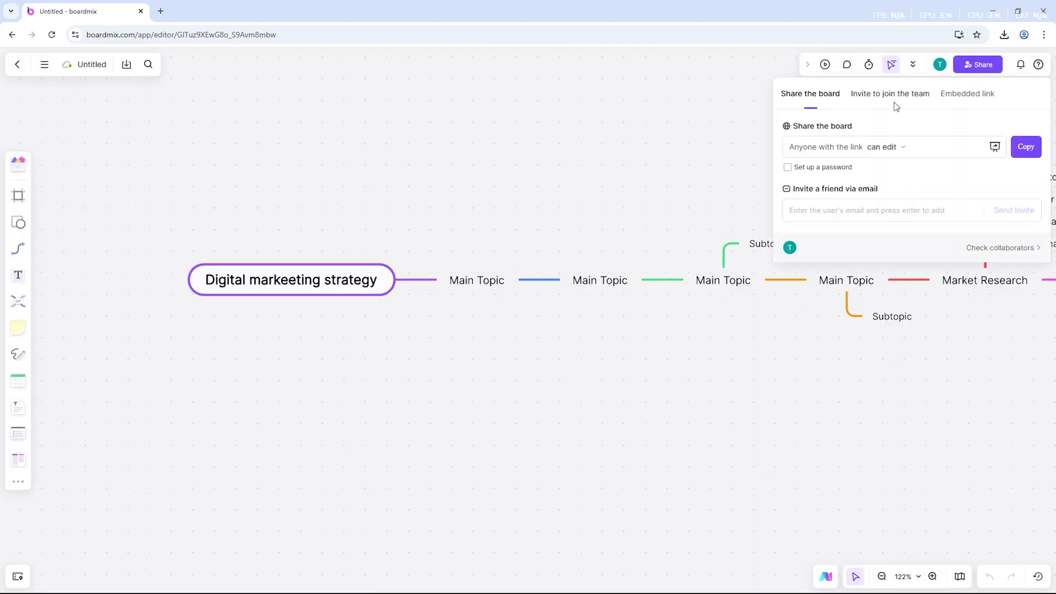
left_click(834, 208)
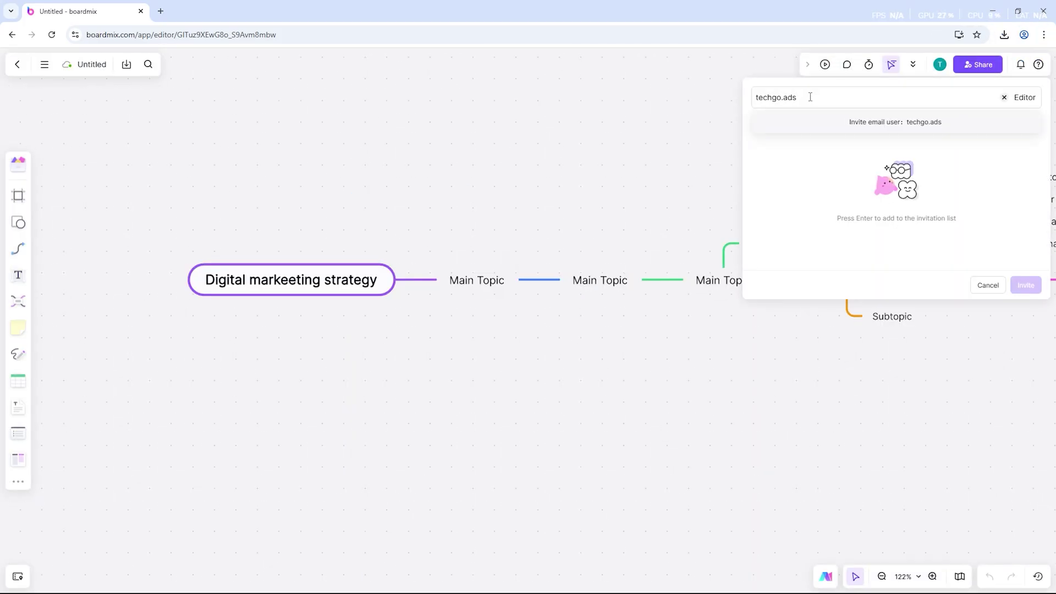
key("Return")
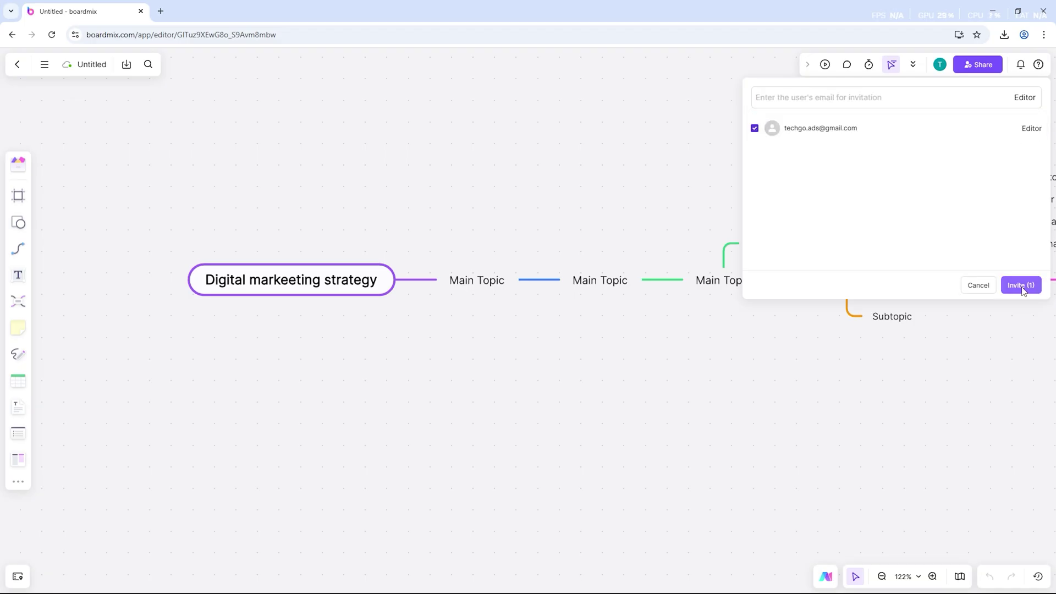
left_click(1020, 285)
left_click(979, 154)
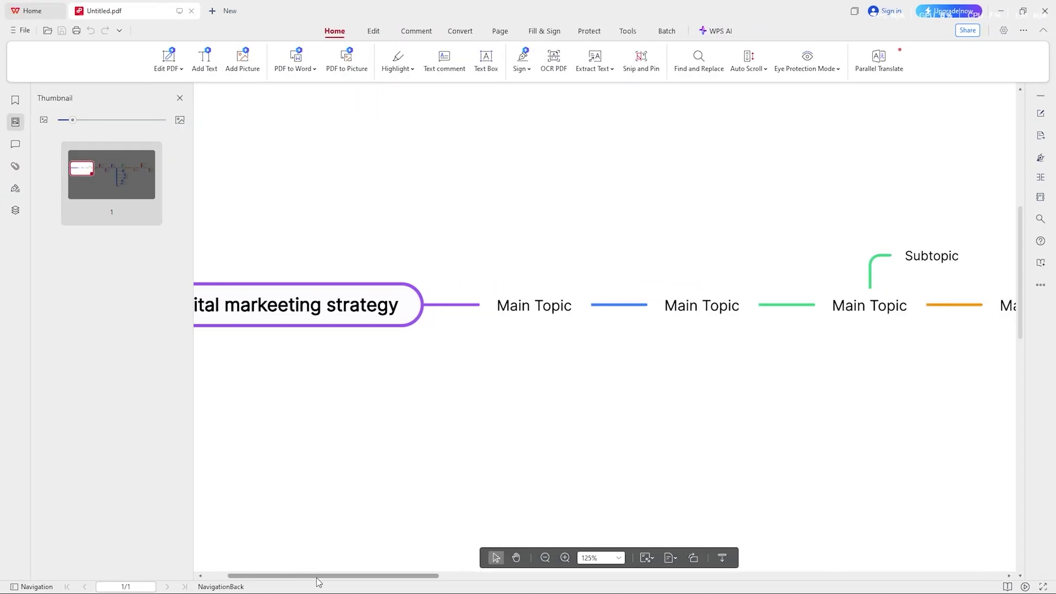
left_click_drag(316, 576, 687, 577)
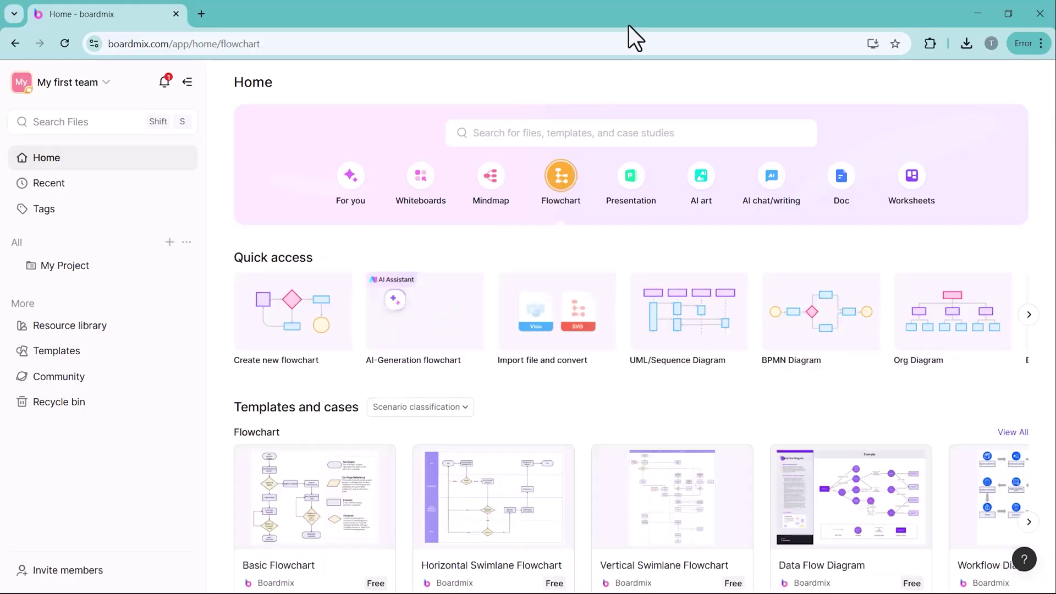
scroll(695, 445, "down", 2)
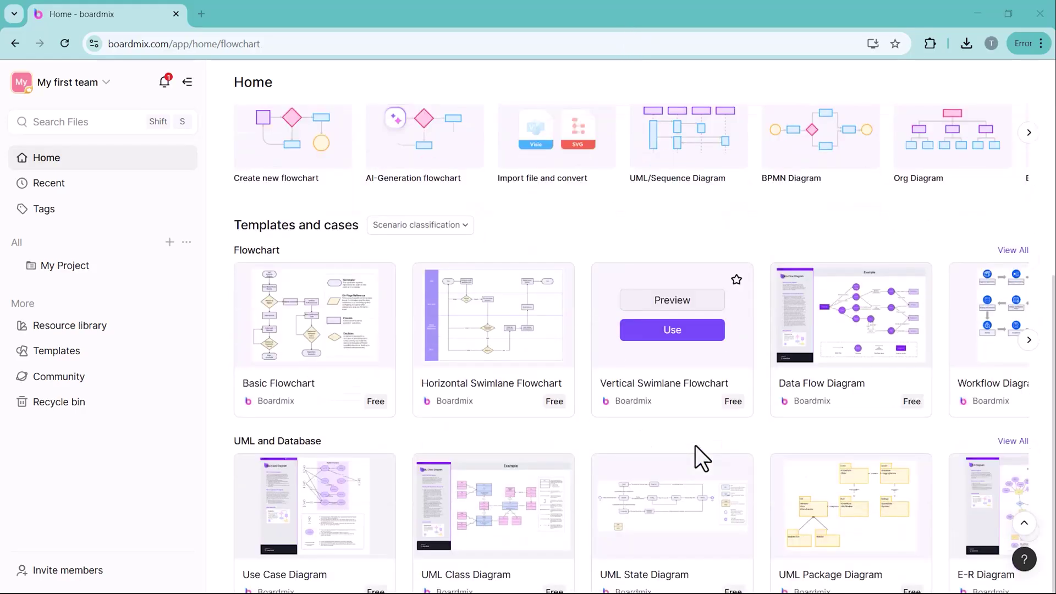
scroll(696, 445, "down", 3)
scroll(695, 445, "down", 2)
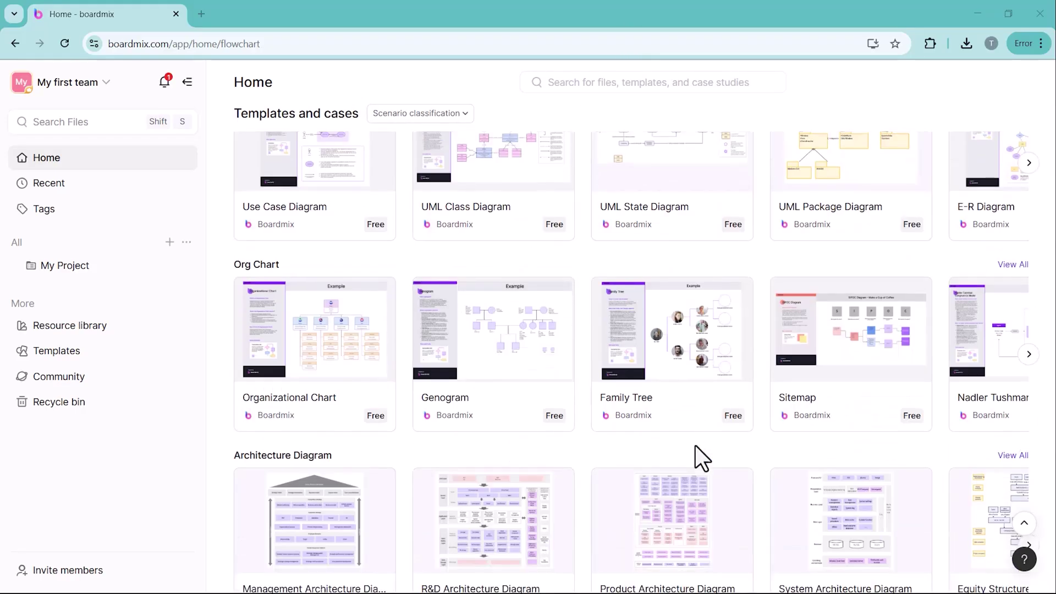
scroll(696, 446, "down", 1)
scroll(696, 446, "up", 7)
scroll(696, 446, "up", 1)
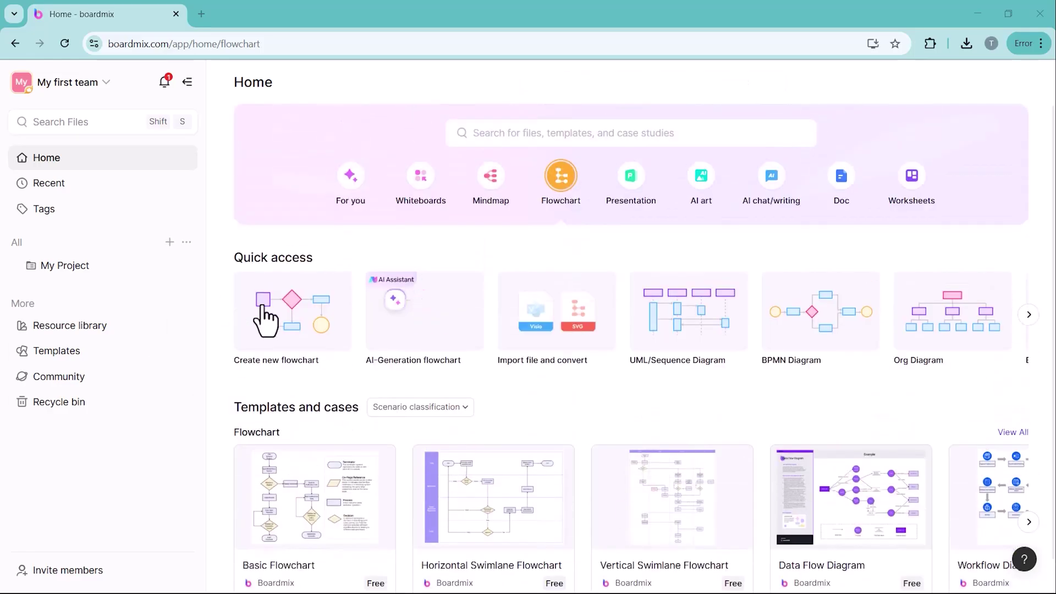
- Create a new flowchart board with the AI Flowchart assistant open
left_click(266, 317)
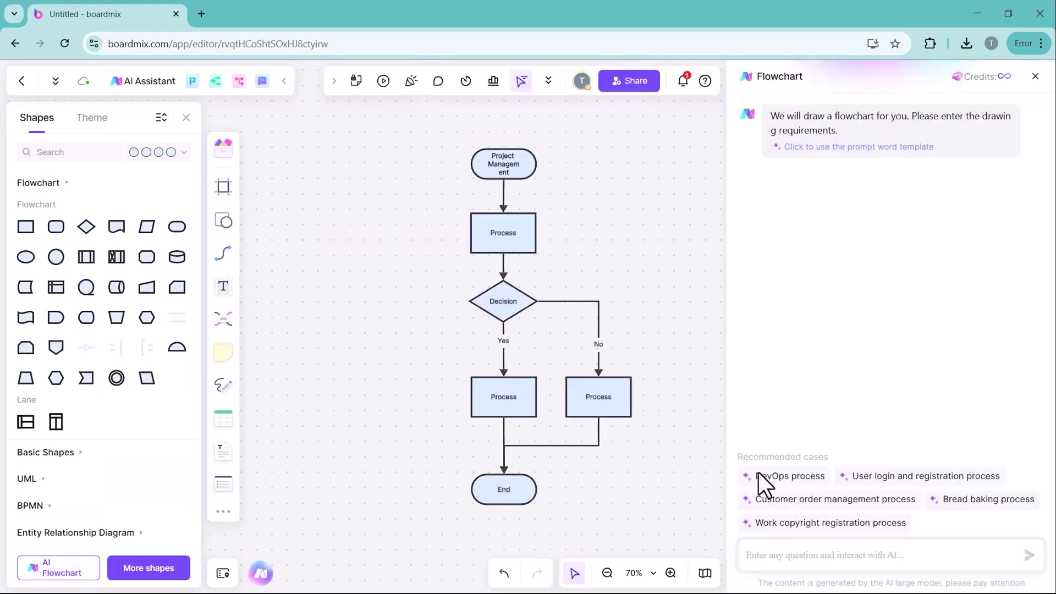
- Generate the 'User login and registration process' flowchart with AI and close the assistant
left_click(900, 479)
left_click(1028, 555)
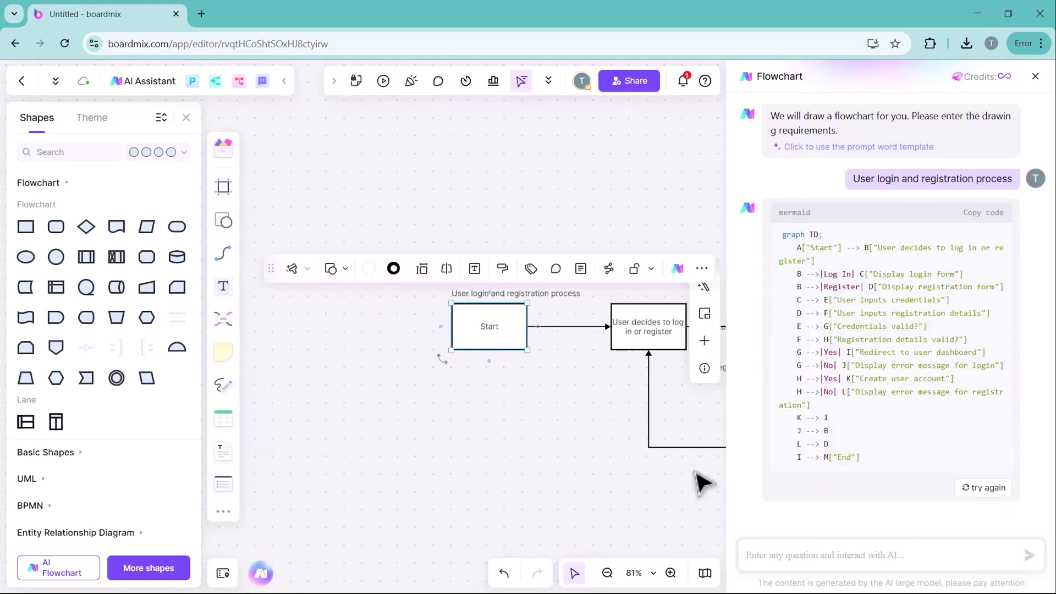
left_click(1035, 77)
- Pan the canvas to view the flowchart and select its Start box
left_click(937, 573)
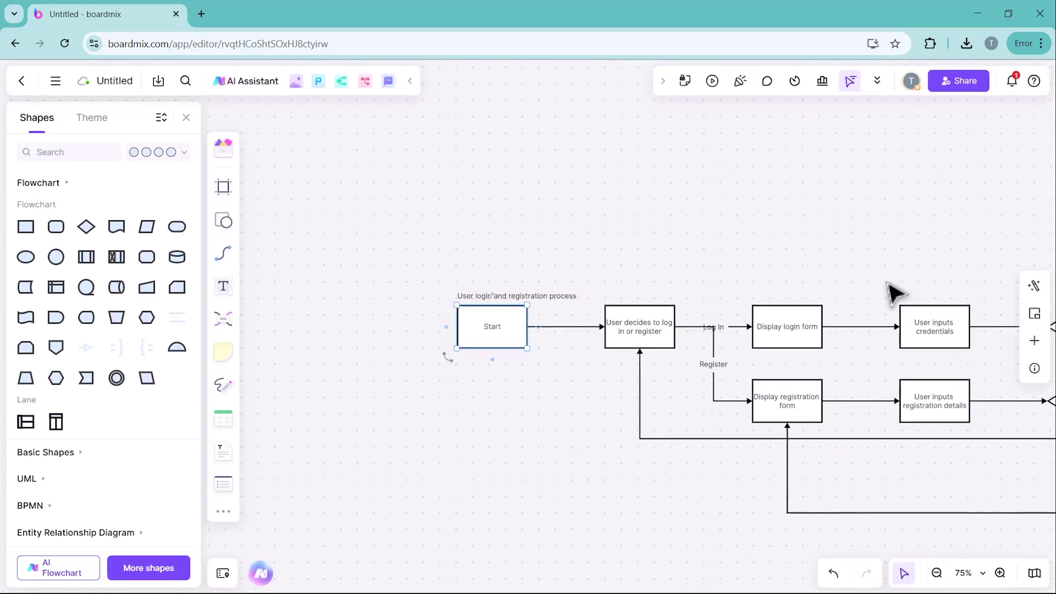
right_click(849, 279)
mouse_move(849, 277)
left_mouse_down()
mouse_move(568, 257)
mouse_move(707, 191)
left_mouse_up()
scroll(495, 305, "left", 1)
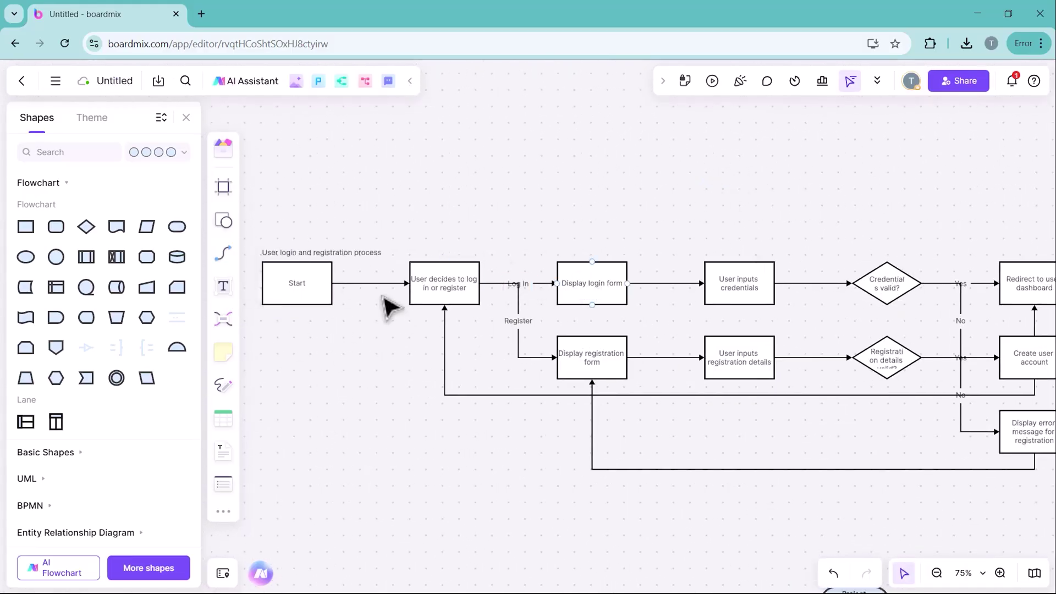
left_click(302, 295)
- Try a light-blue style on the whole flowchart, then apply red outlines on white
left_click(299, 232)
mouse_move(247, 278)
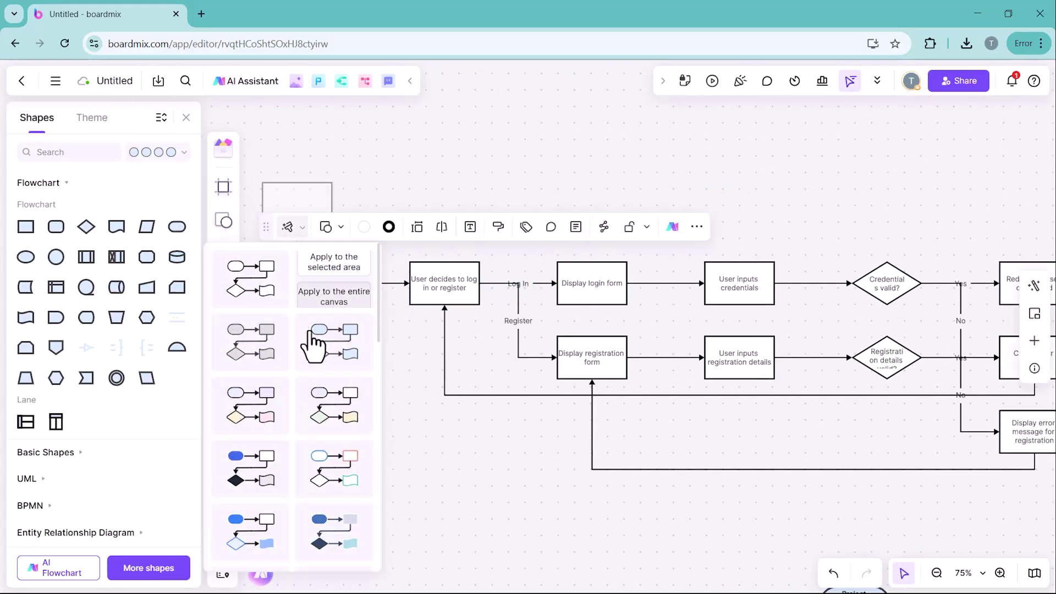
left_click(332, 363)
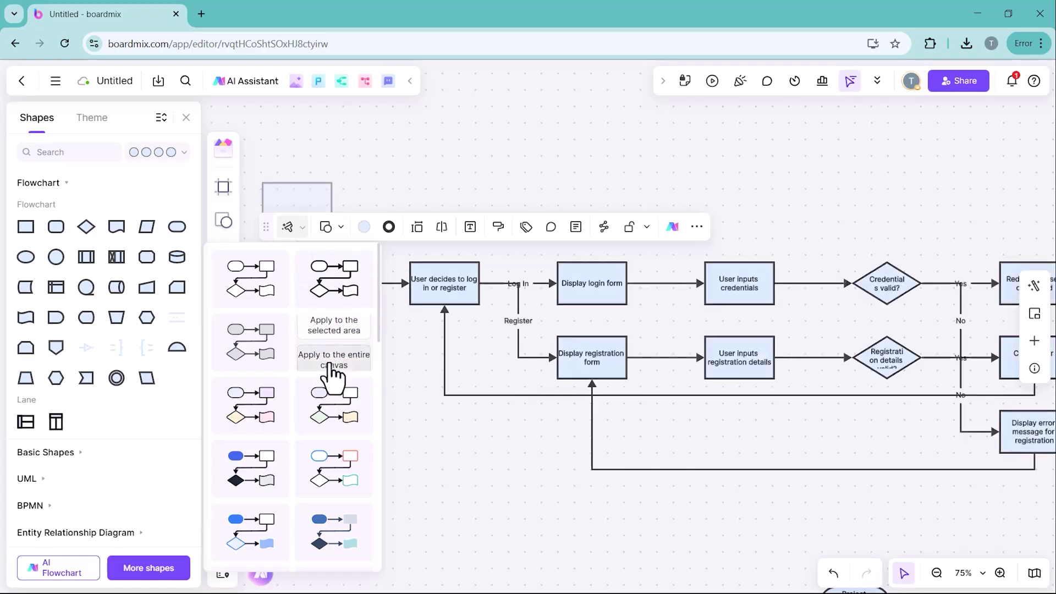
left_click(340, 495)
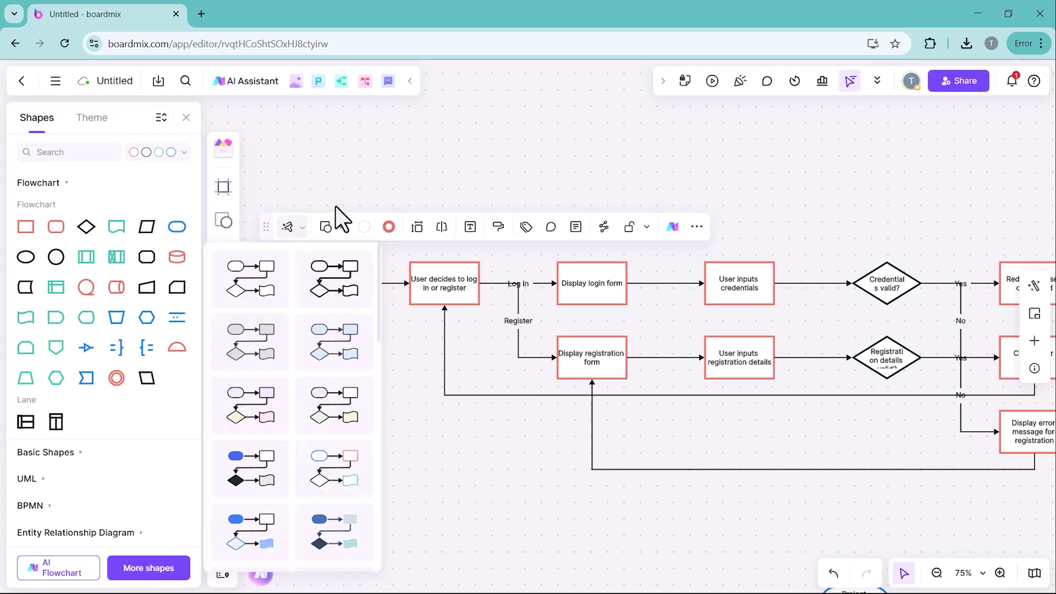
- Review the Start box's shape, fill colour and width/height settings
left_click(338, 224)
left_click(385, 225)
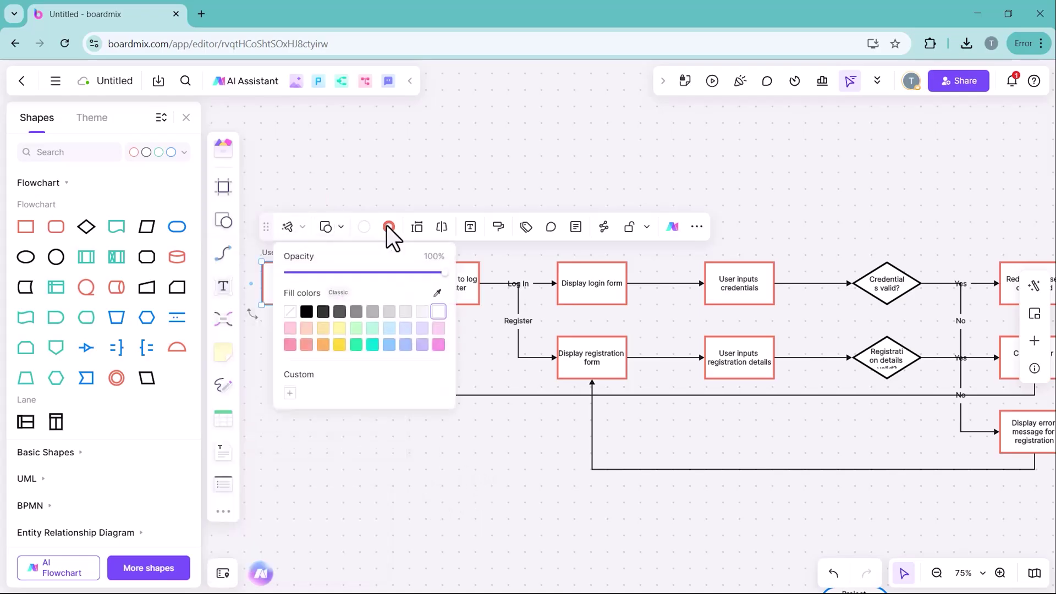
left_click(420, 229)
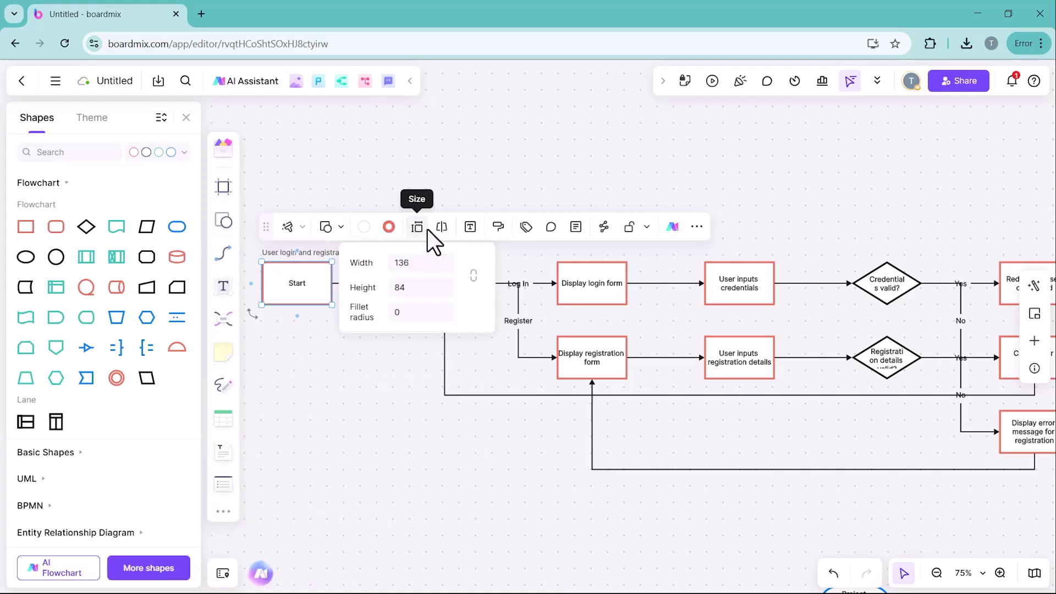
left_click(427, 230)
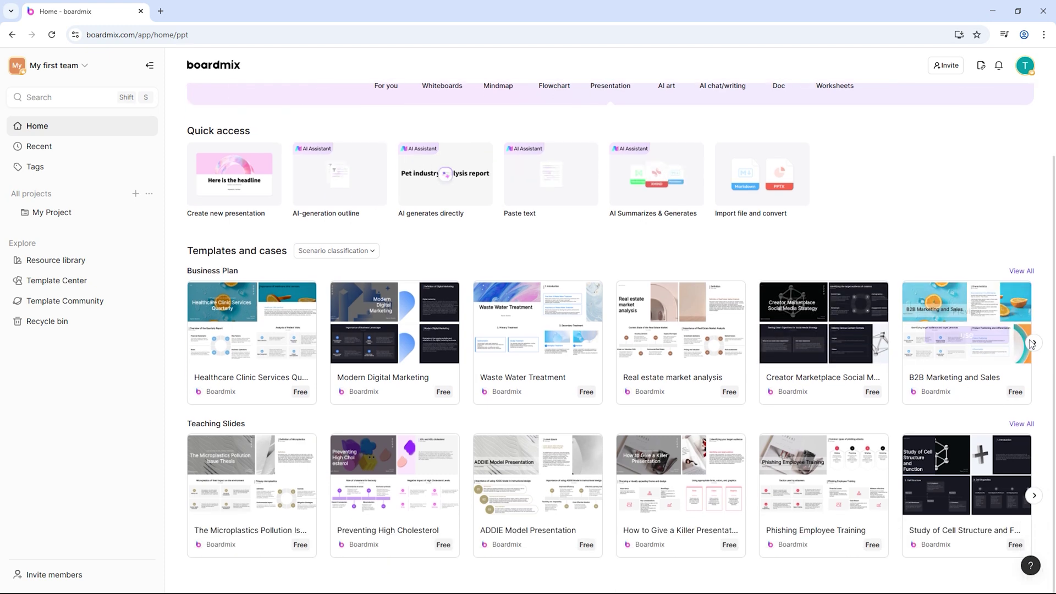
- Browse more Business Plan templates, then create a new blank presentation
left_click(1034, 342)
scroll(266, 235, "up", 1)
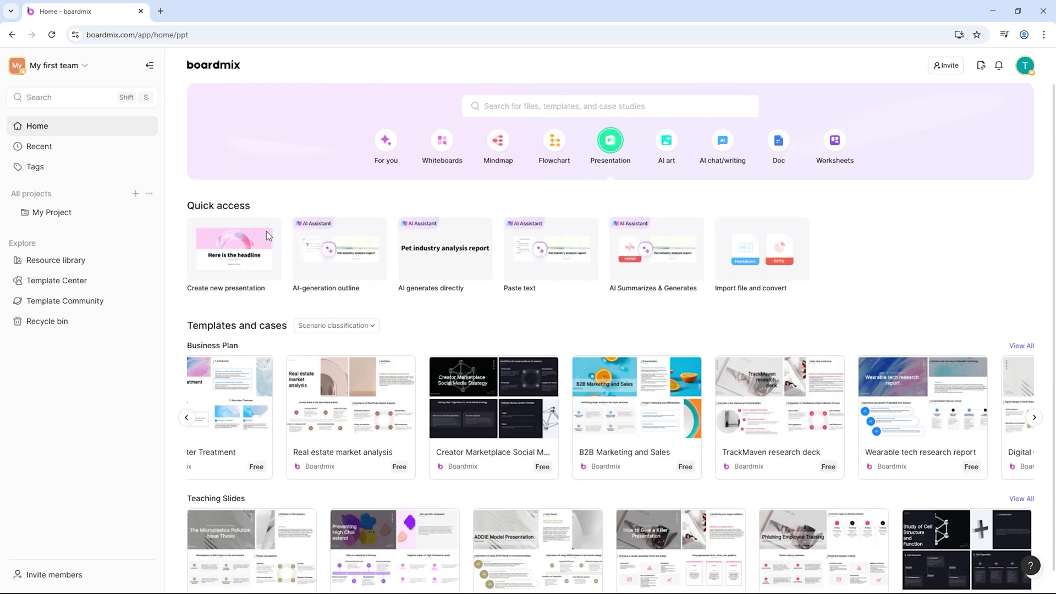
left_click(232, 251)
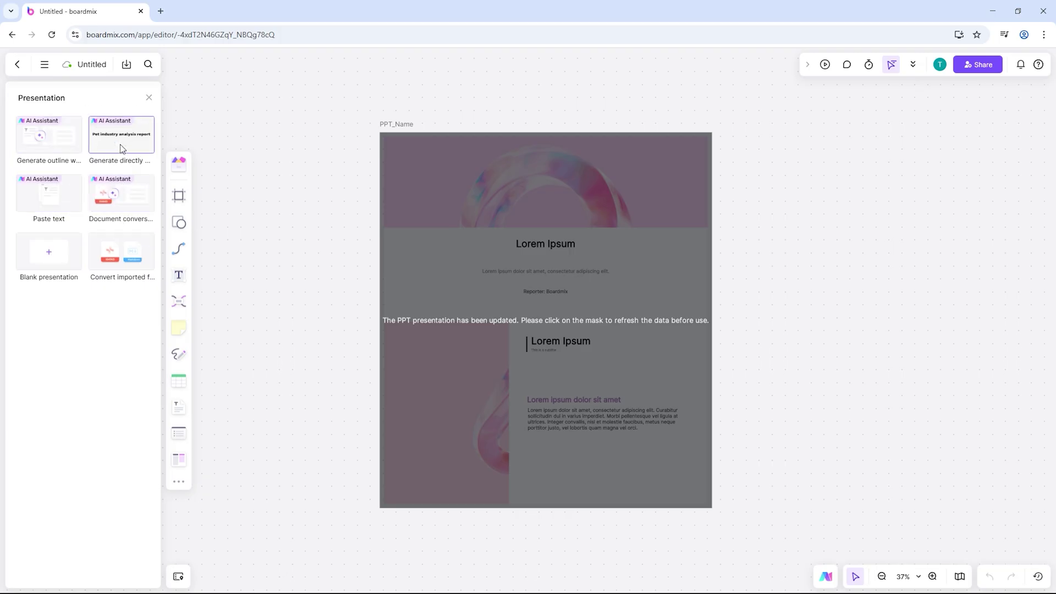
- Generate an AI outline for 'Digital marketing strategy' and build the deck in Aesthetic style
left_click(48, 146)
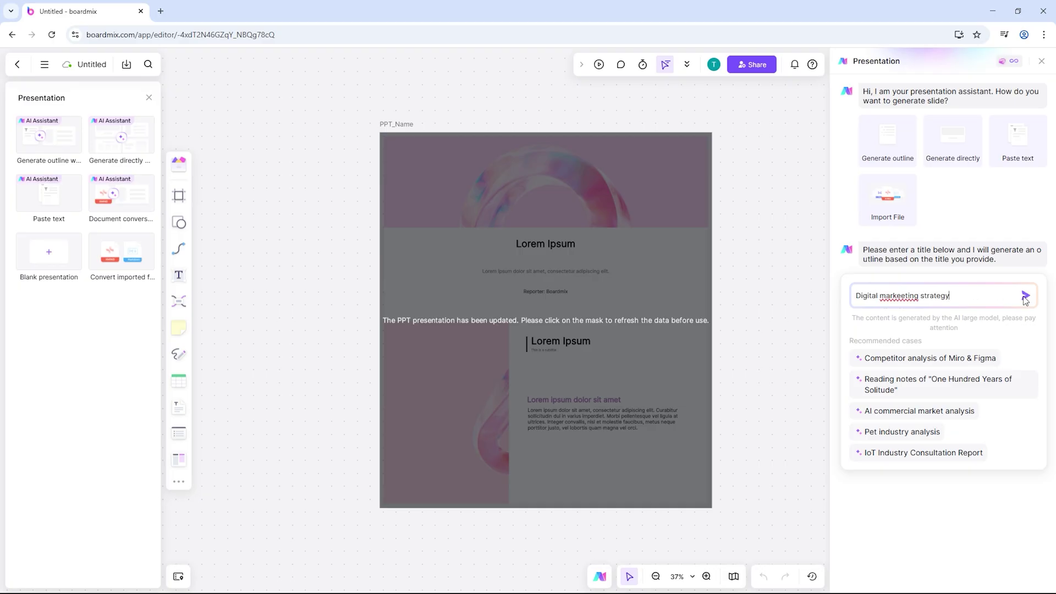
left_click(1026, 297)
scroll(790, 438, "down", 1)
scroll(487, 412, "down", 2)
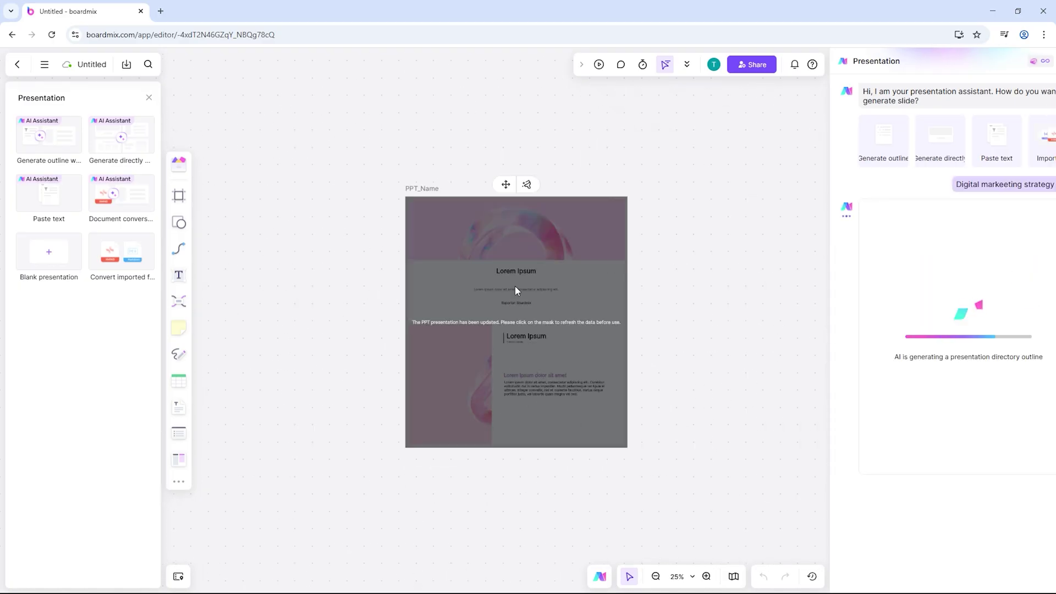
left_click(985, 525)
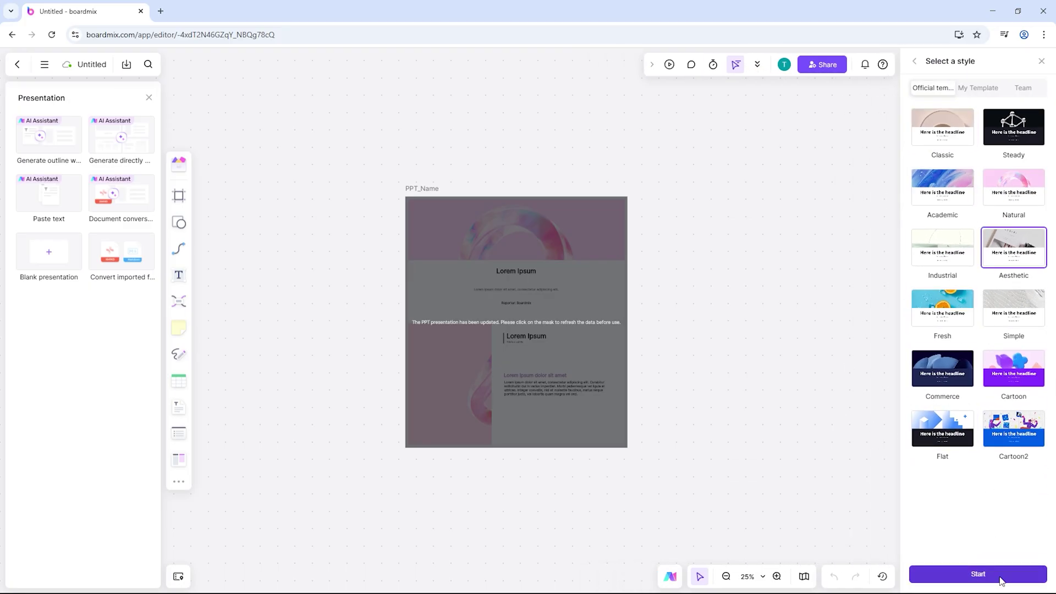
left_click(977, 574)
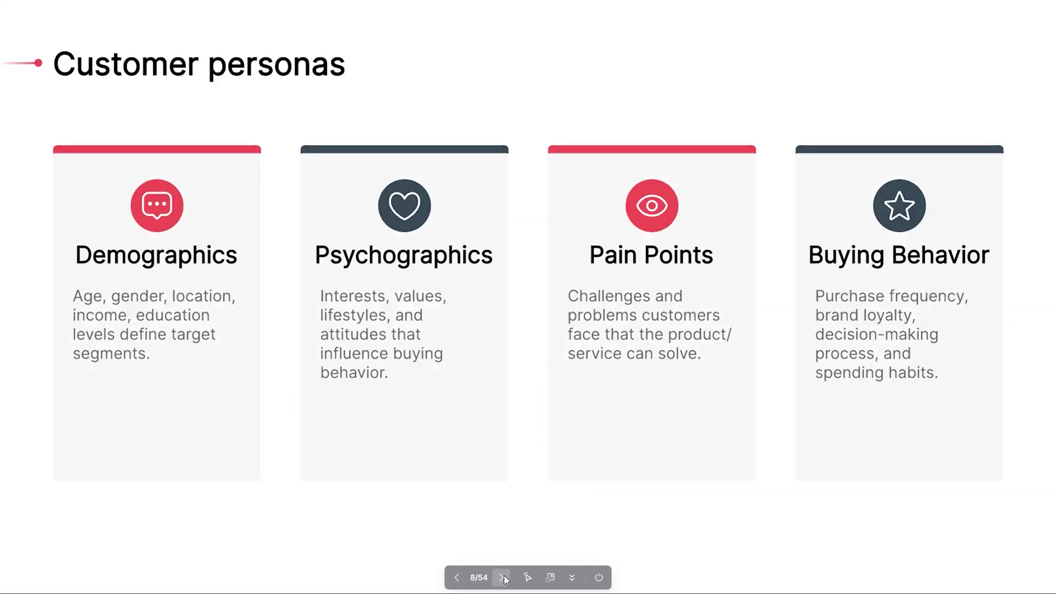
- Play the slideshow through to slide 54, 'Thank you', and exit presentation mode
double_click(505, 580)
double_click(506, 580)
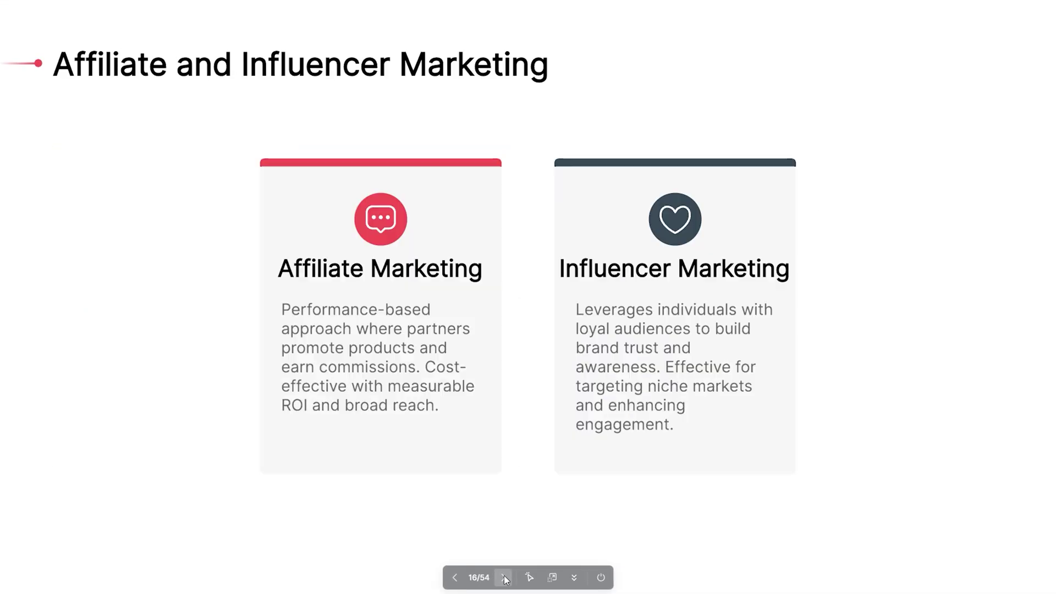
left_click(505, 580)
double_click(505, 580)
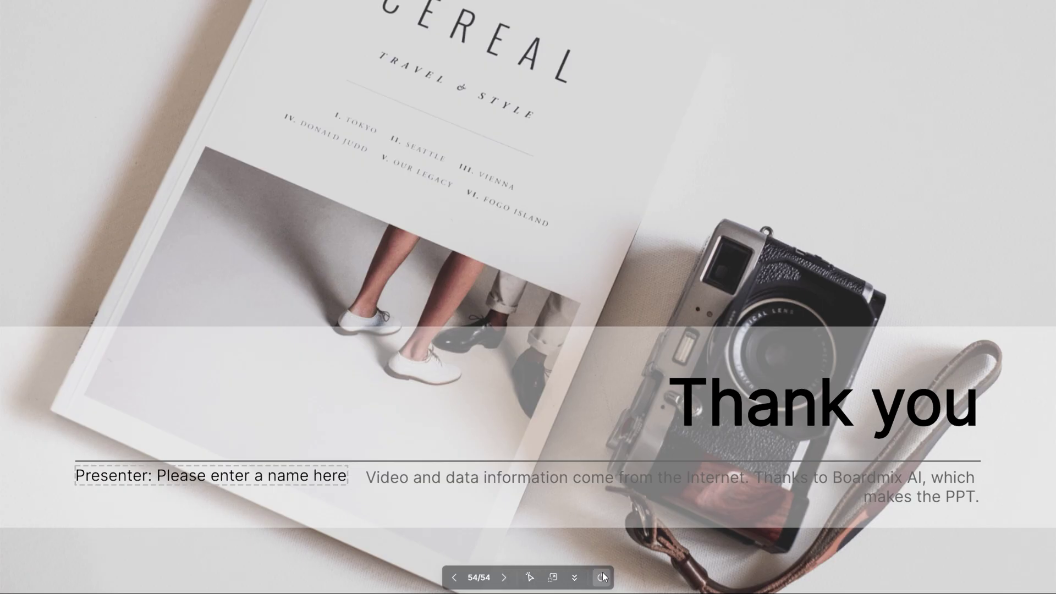
left_click(603, 577)
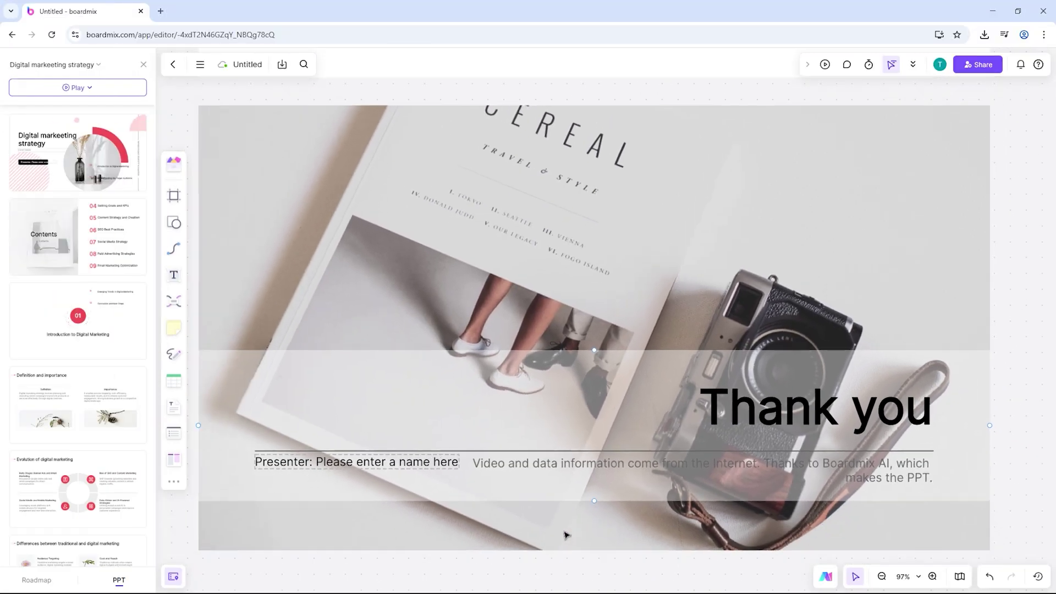